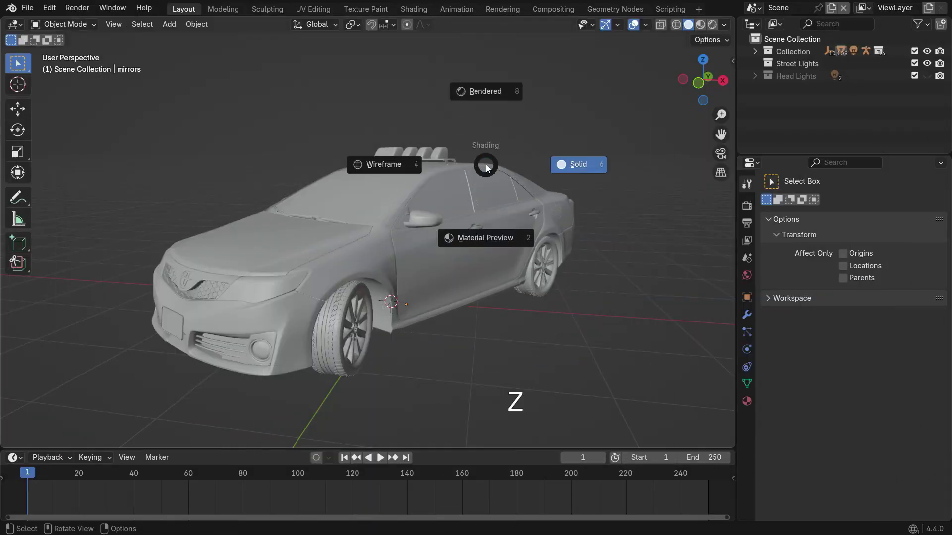
Step: Switch the 3D viewport to Rendered shading to see the police car's lit materials
{"action": "left_click", "coordinate": [501, 87]}
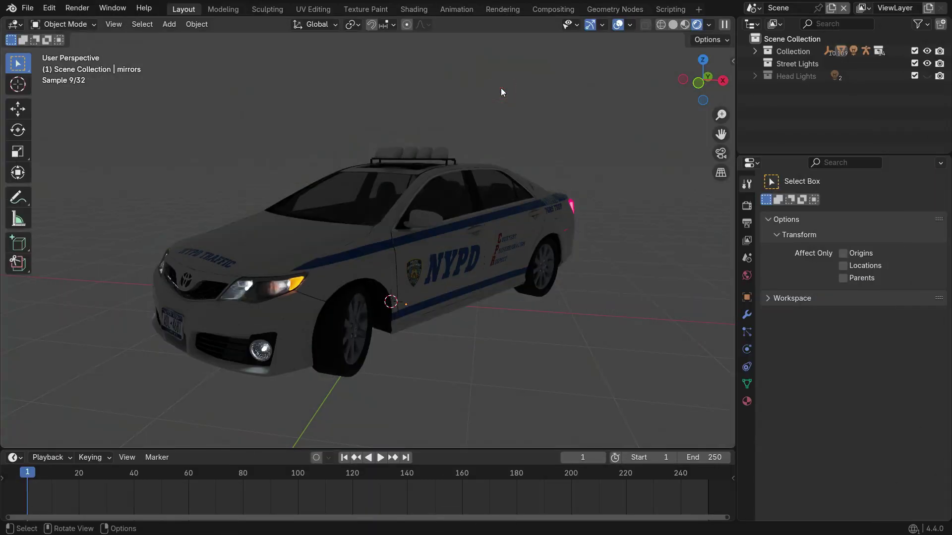
Step: Set the render engine to EEVEE, raise viewport samples to 64, and enable Raytracing
{"action": "left_click", "coordinate": [748, 206]}
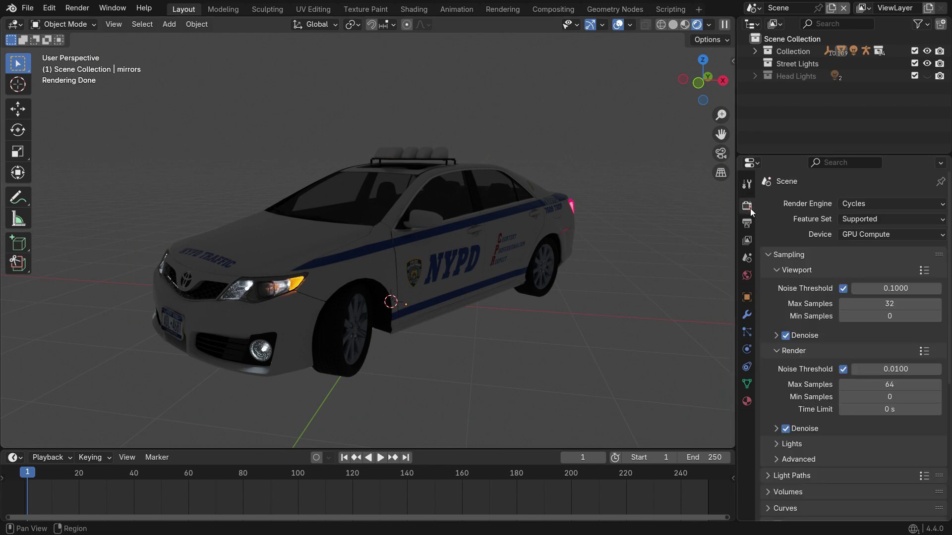
{"action": "left_click", "coordinate": [890, 201]}
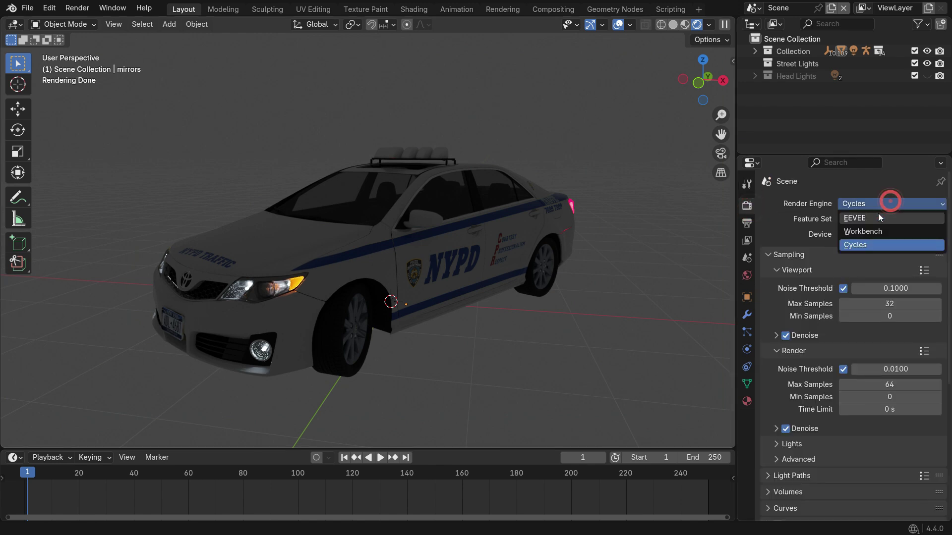
{"action": "left_click", "coordinate": [912, 217]}
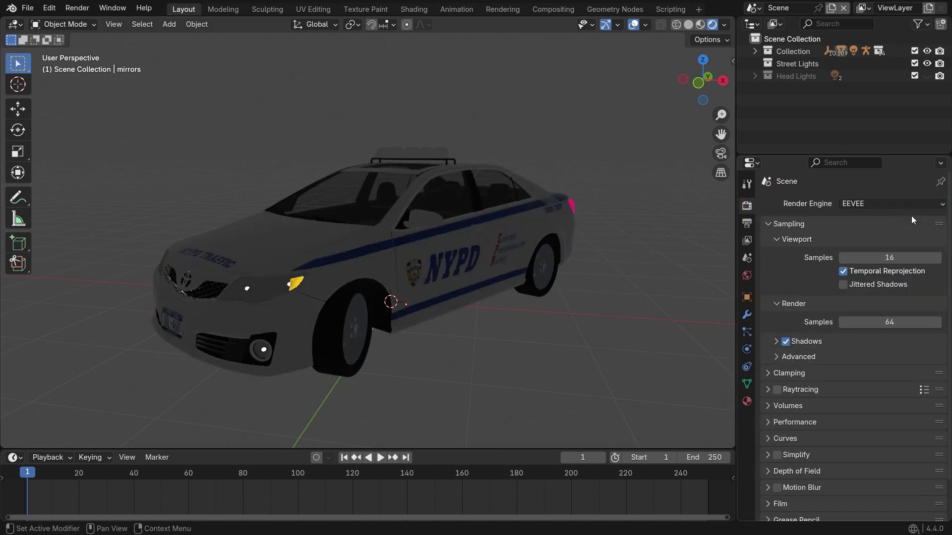
{"action": "left_click", "coordinate": [911, 256]}
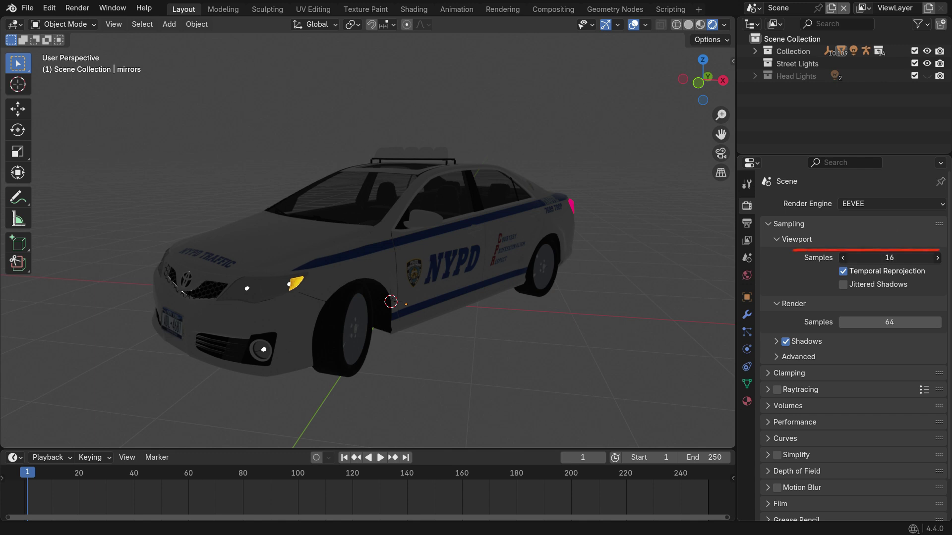
{"action": "key", "text": "Return"}
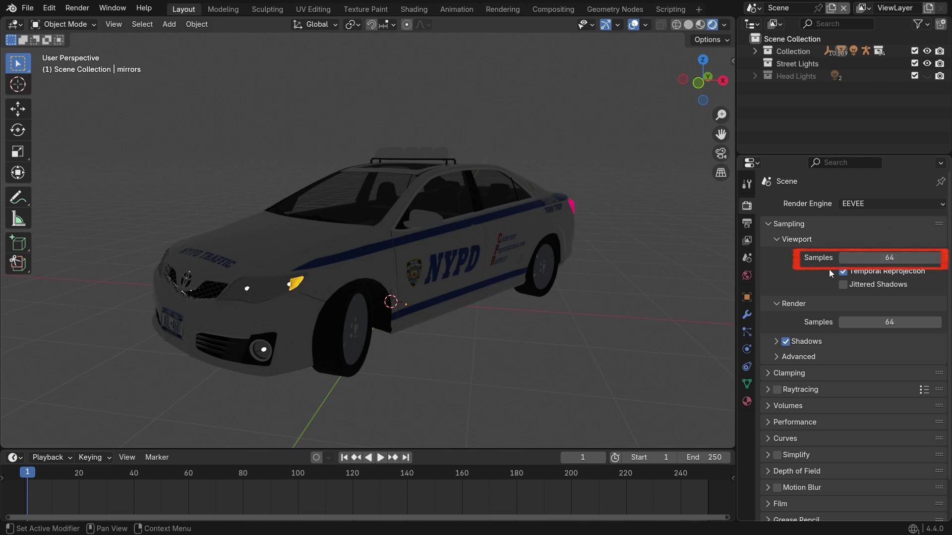
{"action": "left_click", "coordinate": [777, 390]}
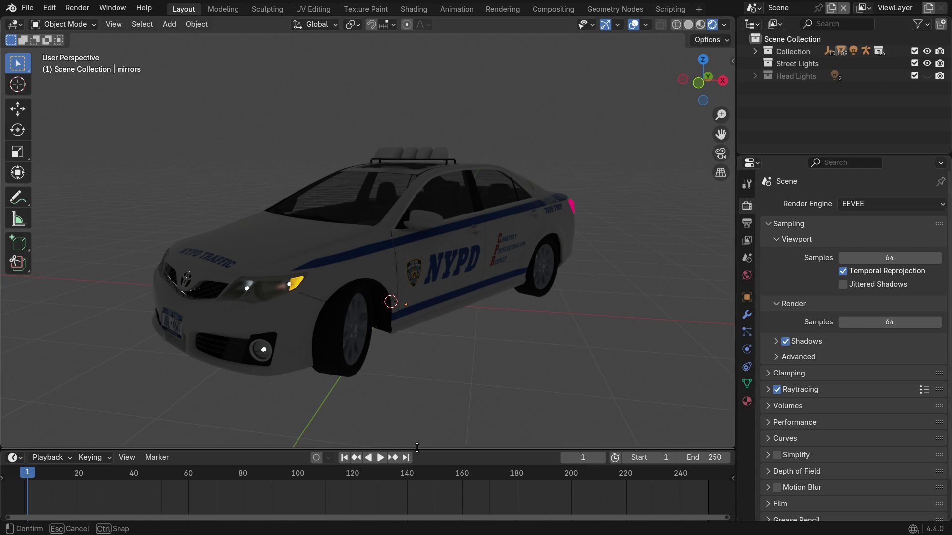
Step: Select the rightmost roof light and turn the enlarged lower area into a Shader Editor
{"action": "left_click_drag", "start_coordinate": [418, 447], "coordinate": [440, 353]}
{"action": "left_click", "coordinate": [443, 108]}
{"action": "scroll", "coordinate": [440, 101], "scroll_direction": "up", "scroll_amount": 5}
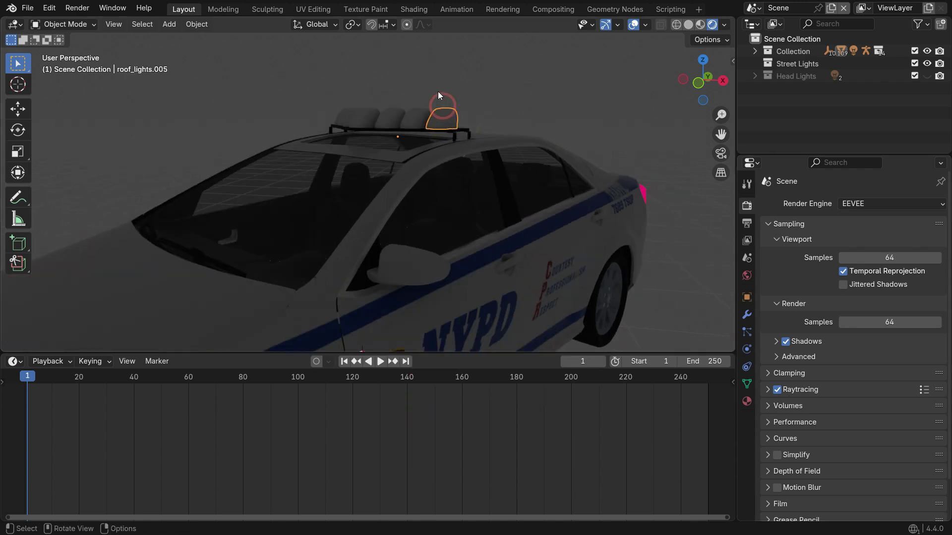
{"action": "left_click", "coordinate": [14, 361]}
{"action": "left_click", "coordinate": [67, 463]}
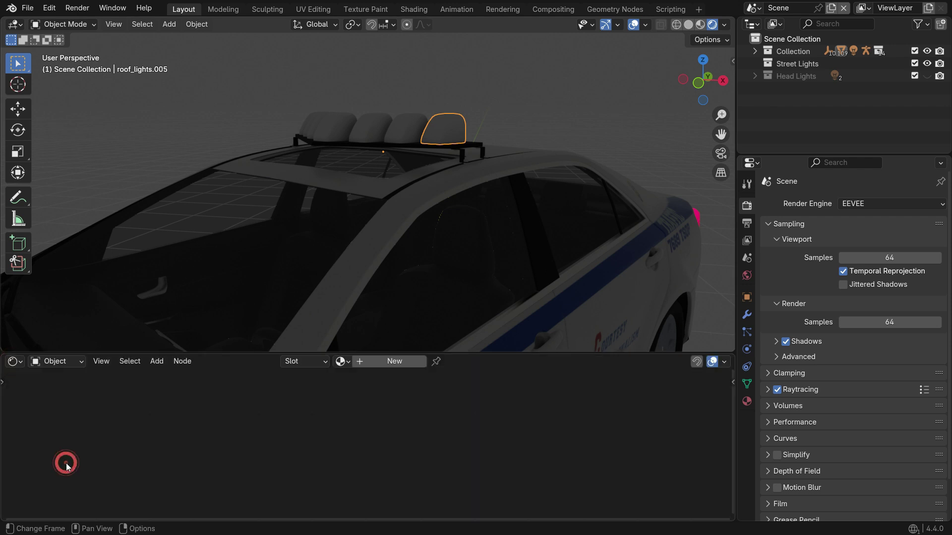
Step: Create a new material on the roof light and name it 'Red Lights'
{"action": "left_click", "coordinate": [386, 361]}
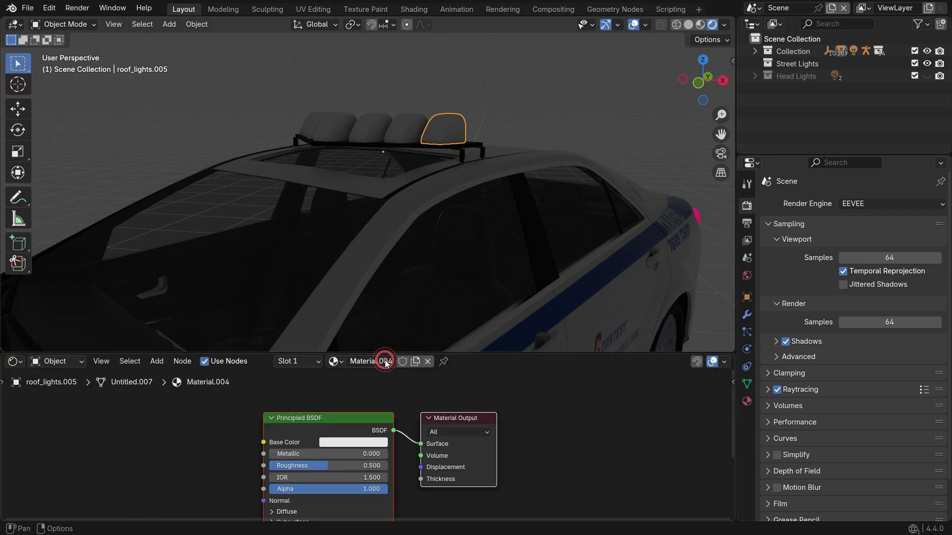
{"action": "scroll", "coordinate": [337, 437], "scroll_direction": "up", "scroll_amount": 1}
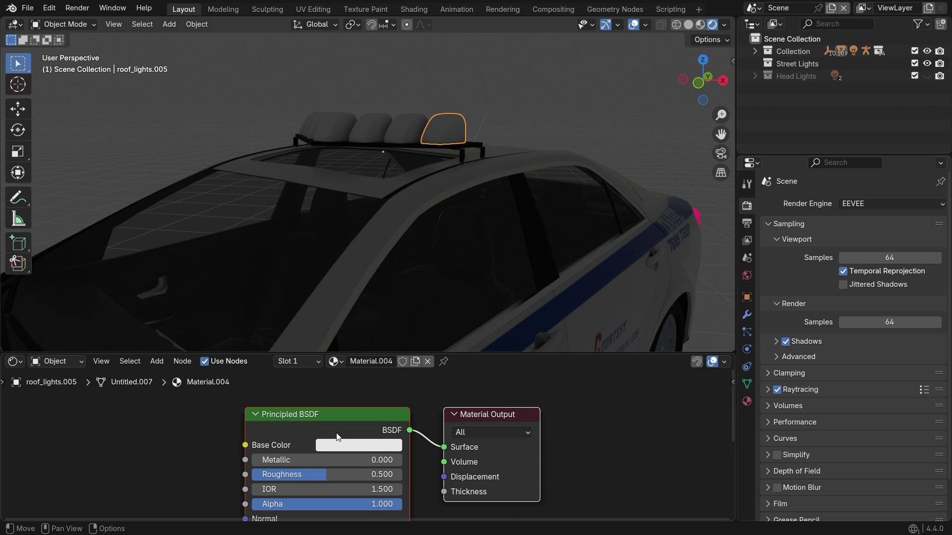
{"action": "double_click", "coordinate": [387, 362]}
{"action": "type", "text": "Red L"}
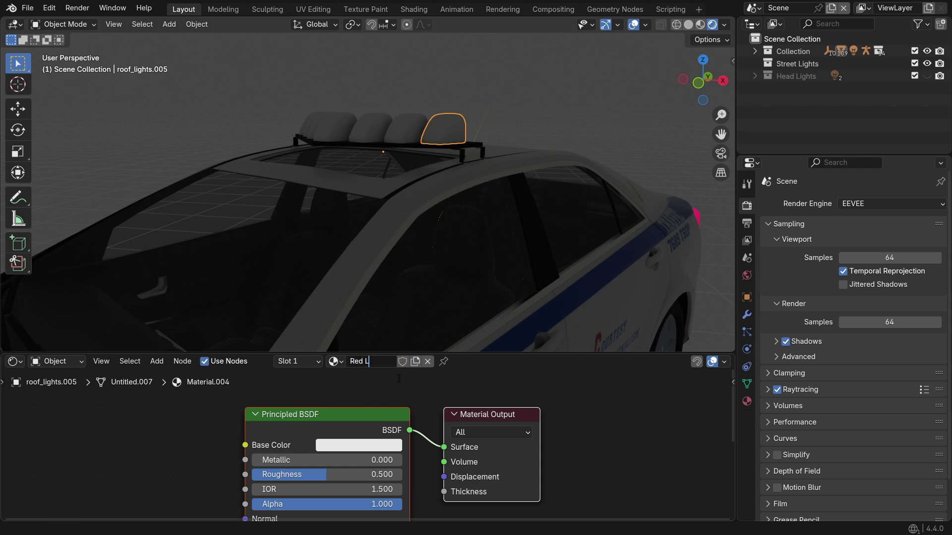
{"action": "key", "text": "Return"}
Step: Replace the Principled BSDF with an Emission node connected to the Material Output Surface
{"action": "left_click", "coordinate": [346, 416]}
{"action": "key", "text": "Delete"}
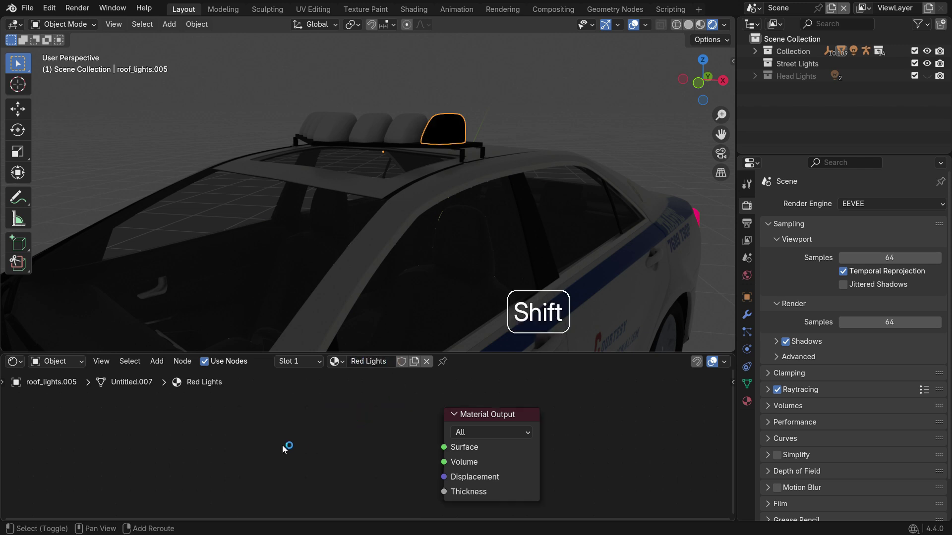
{"action": "key", "text": "shift+a"}
{"action": "mouse_move", "coordinate": [283, 449]}
{"action": "left_click", "coordinate": [258, 380]}
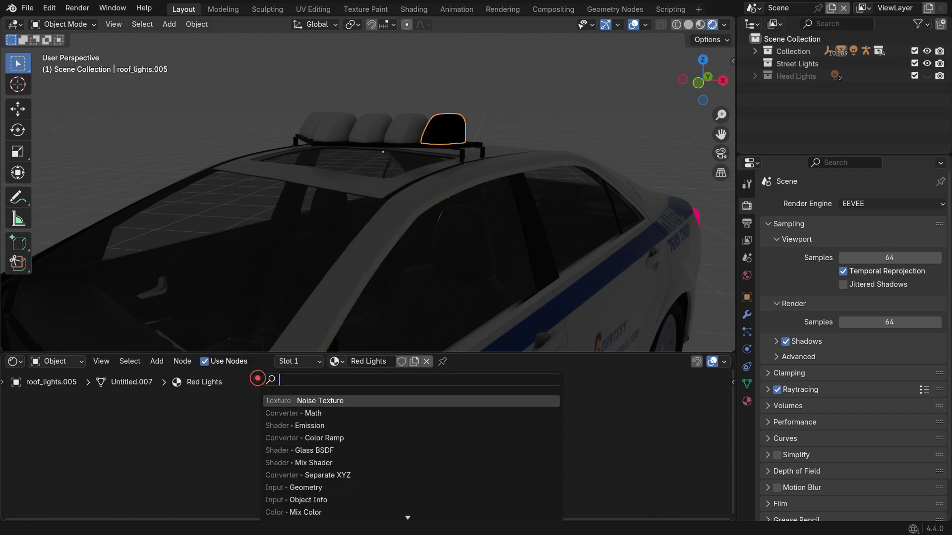
{"action": "type", "text": "emis"}
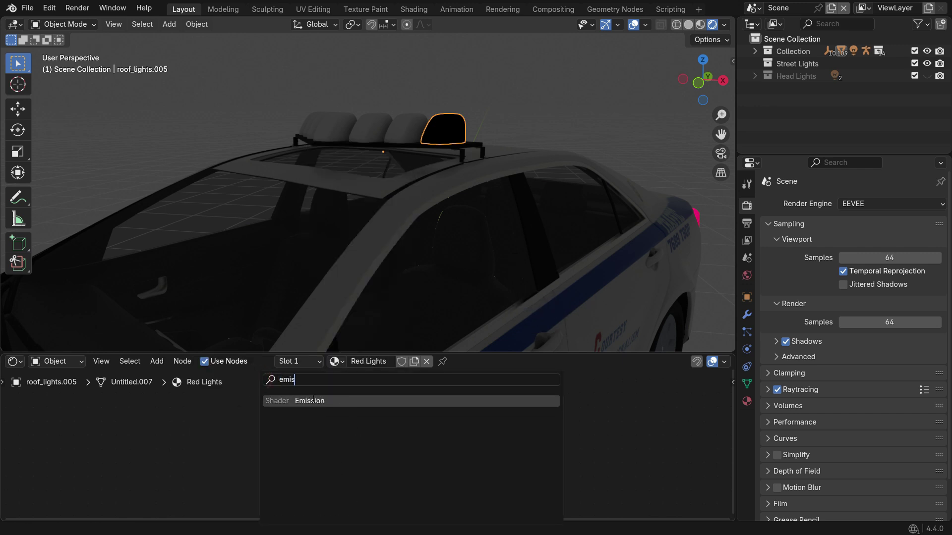
{"action": "left_click", "coordinate": [313, 399]}
{"action": "left_click", "coordinate": [271, 421]}
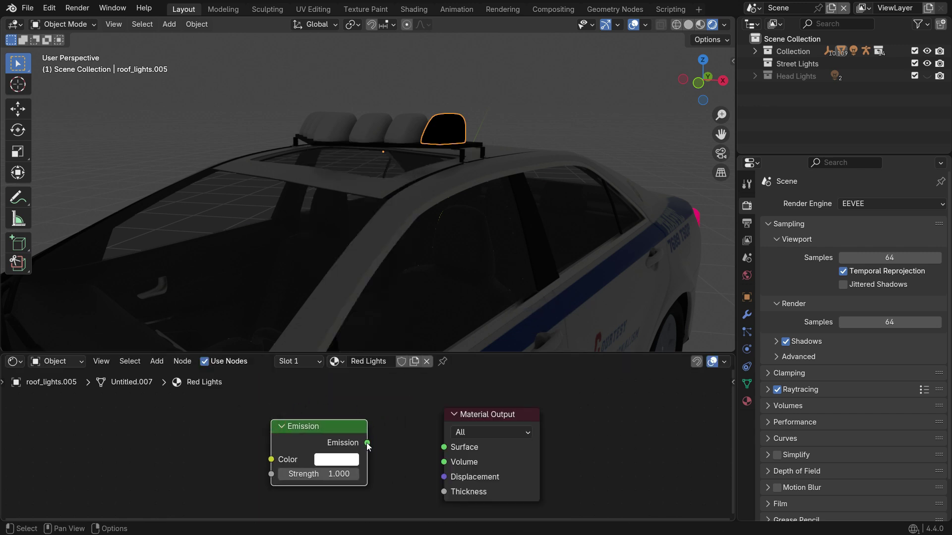
{"action": "left_click_drag", "start_coordinate": [367, 443], "coordinate": [444, 447]}
{"action": "left_click_drag", "start_coordinate": [474, 353], "coordinate": [474, 300]}
Step: Set the emission colour to red (FF1000) and strength to 0.7
{"action": "left_click", "coordinate": [342, 434]}
{"action": "left_click_drag", "start_coordinate": [372, 272], "coordinate": [371, 322]}
{"action": "middle_click_drag", "start_coordinate": [437, 103], "coordinate": [438, 73]}
{"action": "scroll", "coordinate": [438, 72], "scroll_direction": "up", "scroll_amount": 2}
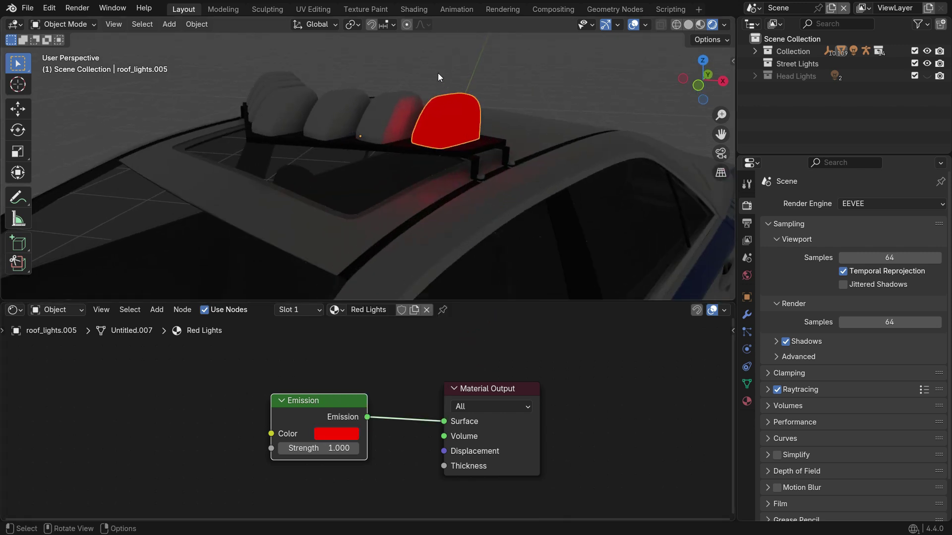
{"action": "mouse_move", "coordinate": [317, 448]}
{"action": "left_mouse_down"}
{"action": "mouse_move", "coordinate": [625, 449]}
{"action": "mouse_move", "coordinate": [316, 448]}
{"action": "left_mouse_up"}
Step: Add a Math node left of Emission and set its operation to Greater Than
{"action": "middle_click_drag", "start_coordinate": [299, 443], "coordinate": [361, 423]}
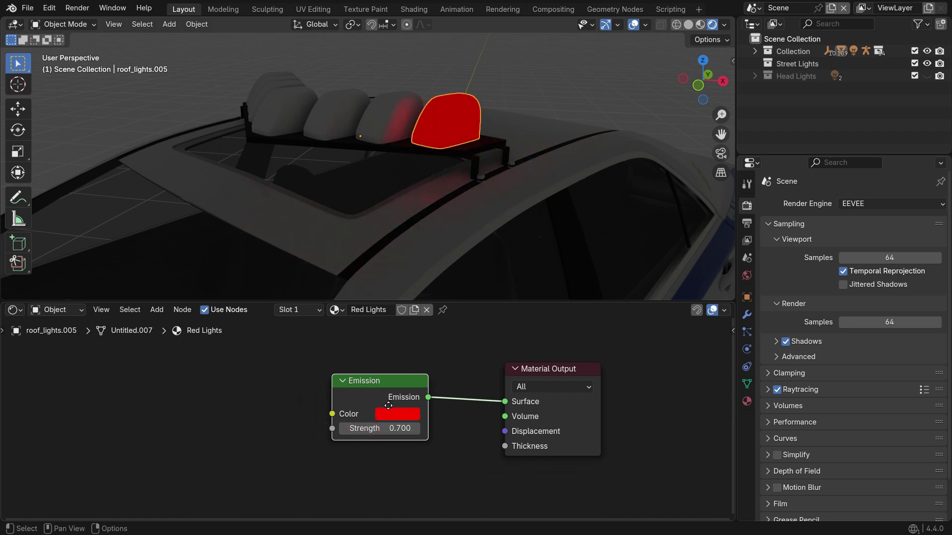
{"action": "key", "text": "shift+a"}
{"action": "type", "text": "math"}
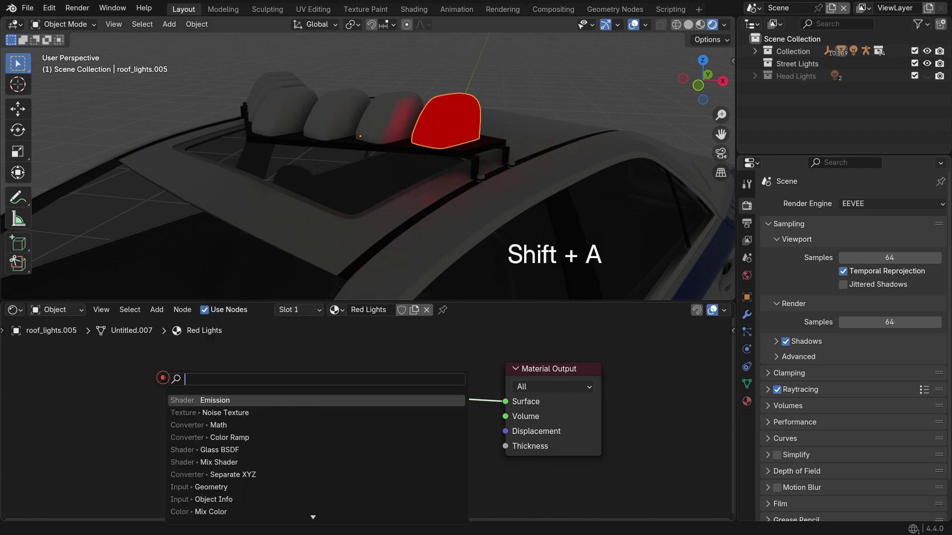
{"action": "left_click", "coordinate": [222, 400]}
{"action": "left_click", "coordinate": [147, 375]}
{"action": "left_click", "coordinate": [201, 421]}
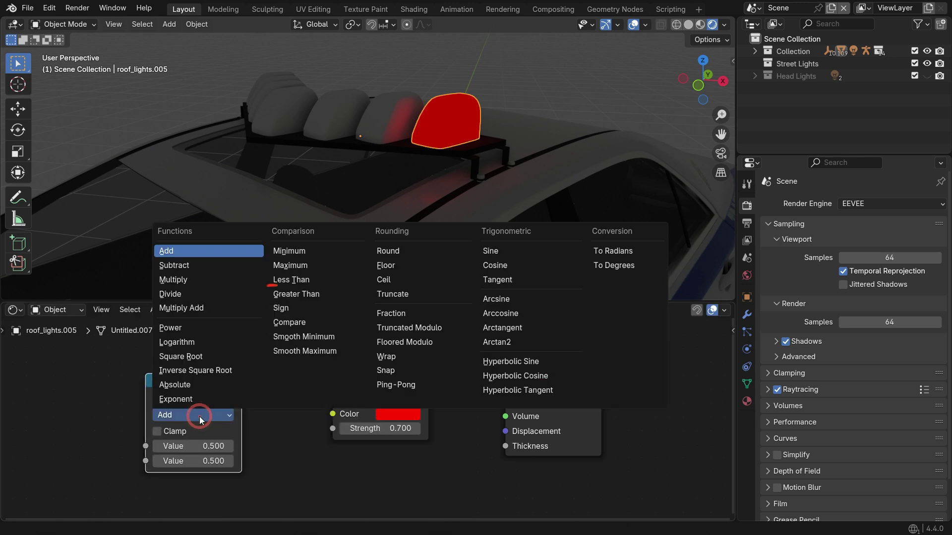
{"action": "left_click", "coordinate": [339, 298]}
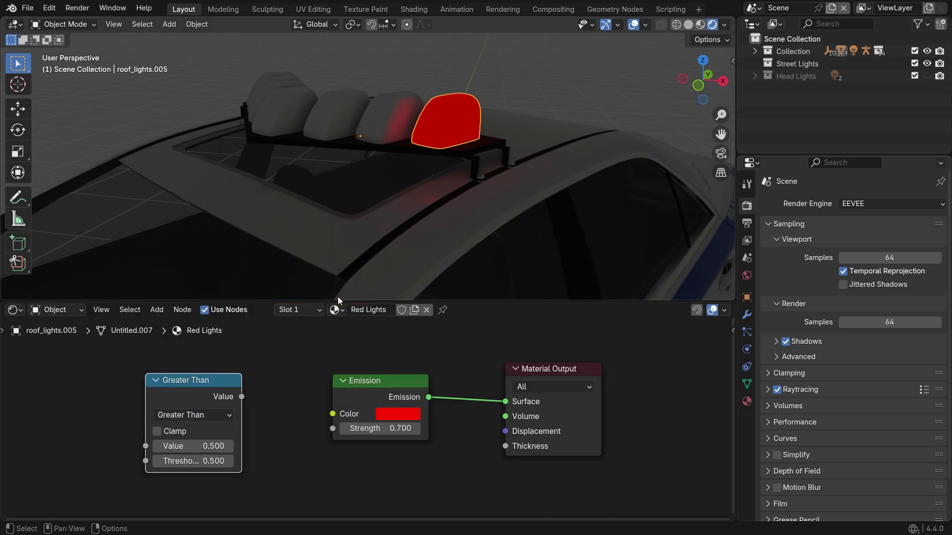
Step: Link the Greater Than result to Emission Strength and set its Value to -2.3
{"action": "left_click_drag", "start_coordinate": [241, 396], "coordinate": [327, 430]}
{"action": "scroll", "coordinate": [183, 454], "scroll_direction": "up", "scroll_amount": 2}
{"action": "middle_click_drag", "start_coordinate": [187, 455], "coordinate": [199, 468]}
{"action": "mouse_move", "coordinate": [208, 454]}
{"action": "left_mouse_down"}
{"action": "mouse_move", "coordinate": [268, 454]}
{"action": "mouse_move", "coordinate": [212, 454]}
{"action": "left_mouse_up"}
{"action": "scroll", "coordinate": [473, 412], "scroll_direction": "down", "scroll_amount": 4}
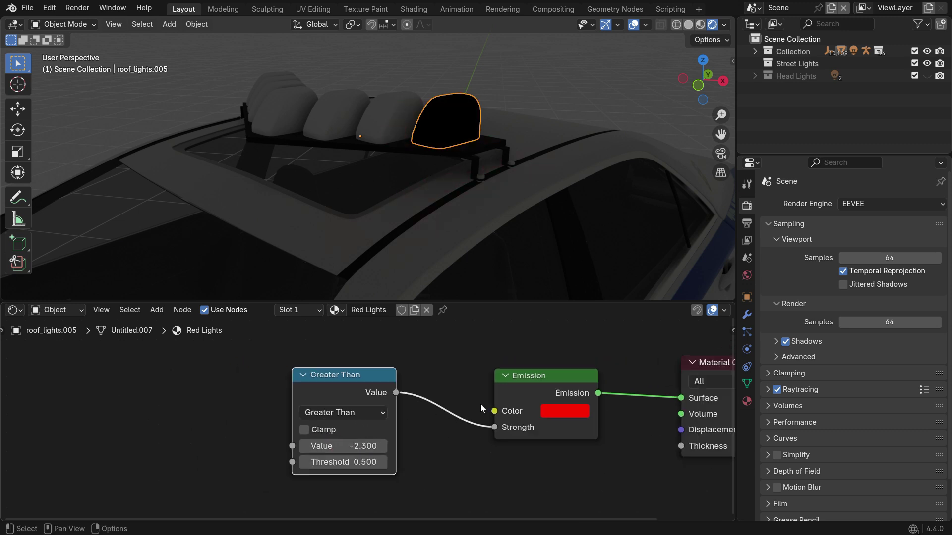
Step: Add a Noise Texture node and link its Fac output into the Greater Than node
{"action": "key", "text": "shift+a"}
{"action": "left_click", "coordinate": [257, 389]}
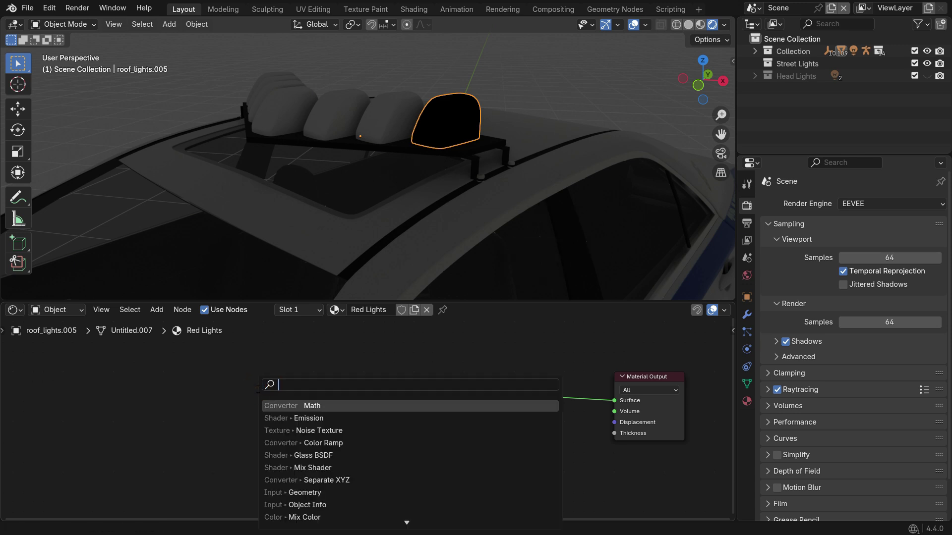
{"action": "type", "text": "noise"}
{"action": "key", "text": "Return"}
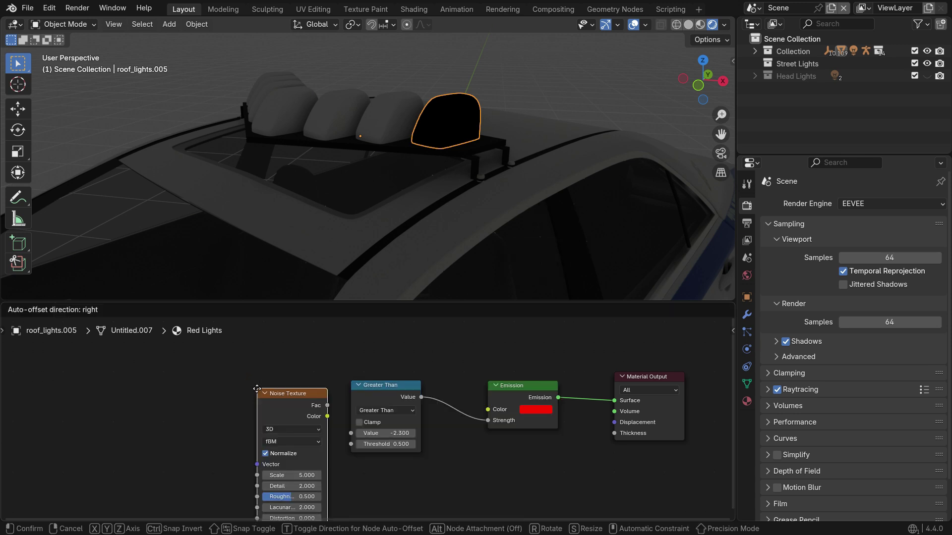
{"action": "left_click", "coordinate": [192, 364]}
{"action": "scroll", "coordinate": [319, 429], "scroll_direction": "up", "scroll_amount": 2}
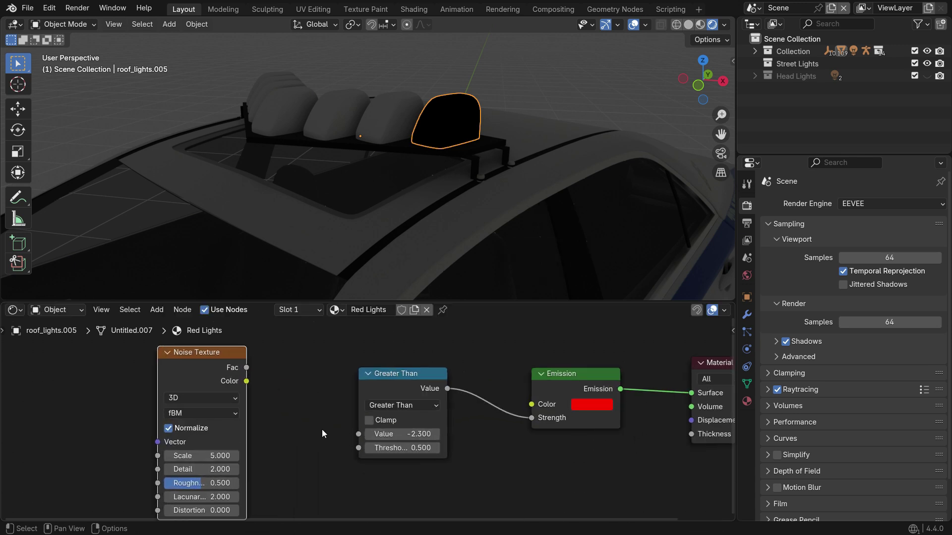
{"action": "left_click_drag", "start_coordinate": [241, 362], "coordinate": [342, 445]}
Step: Switch the Noise Texture to 1D and set its W value to 8.3
{"action": "middle_click_drag", "start_coordinate": [295, 443], "coordinate": [312, 445]}
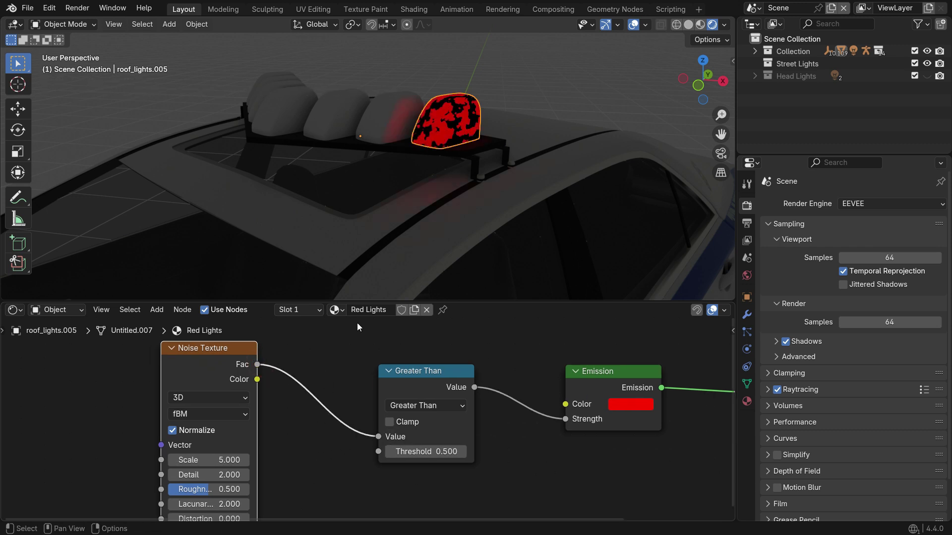
{"action": "scroll", "coordinate": [466, 93], "scroll_direction": "up", "scroll_amount": 2}
{"action": "left_click", "coordinate": [239, 398]}
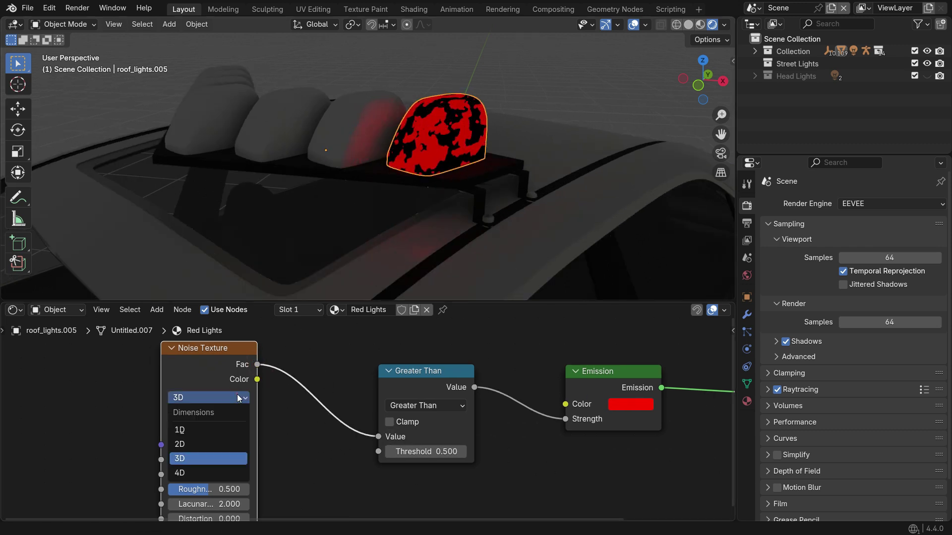
{"action": "left_click", "coordinate": [228, 429]}
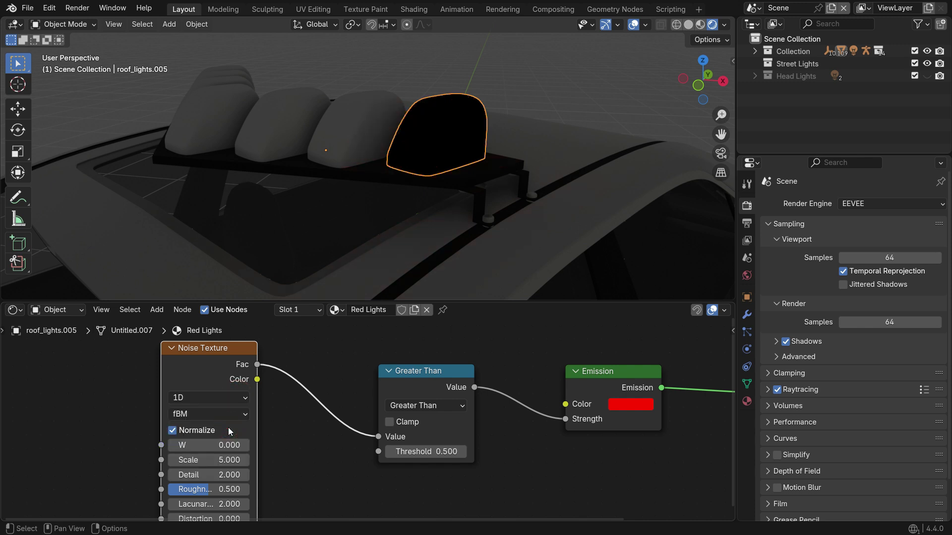
{"action": "middle_click_drag", "start_coordinate": [228, 428], "coordinate": [235, 412]}
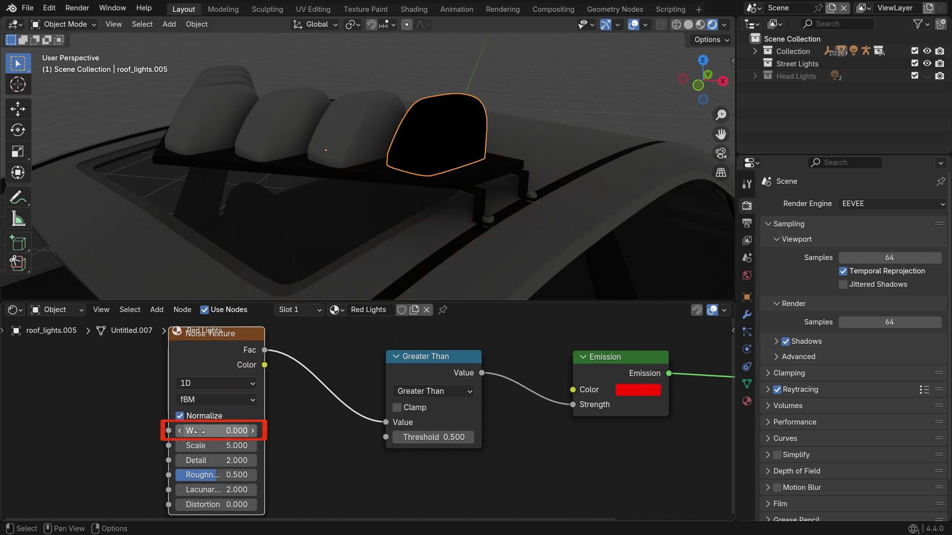
{"action": "left_click_drag", "start_coordinate": [199, 432], "coordinate": [219, 432]}
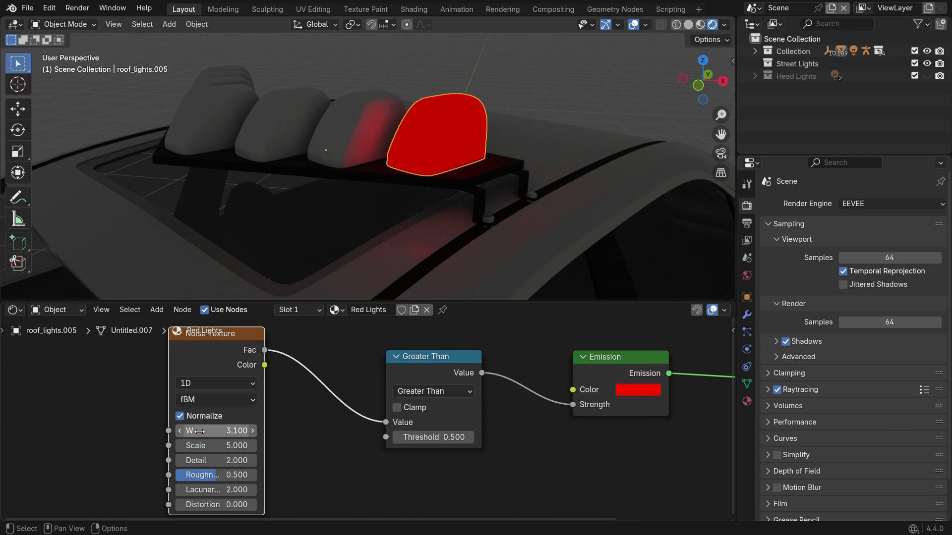
Step: Add a #frame/10 driver to the noise W value and play the animation to preview
{"action": "scroll", "coordinate": [198, 431], "scroll_direction": "up", "scroll_amount": 2}
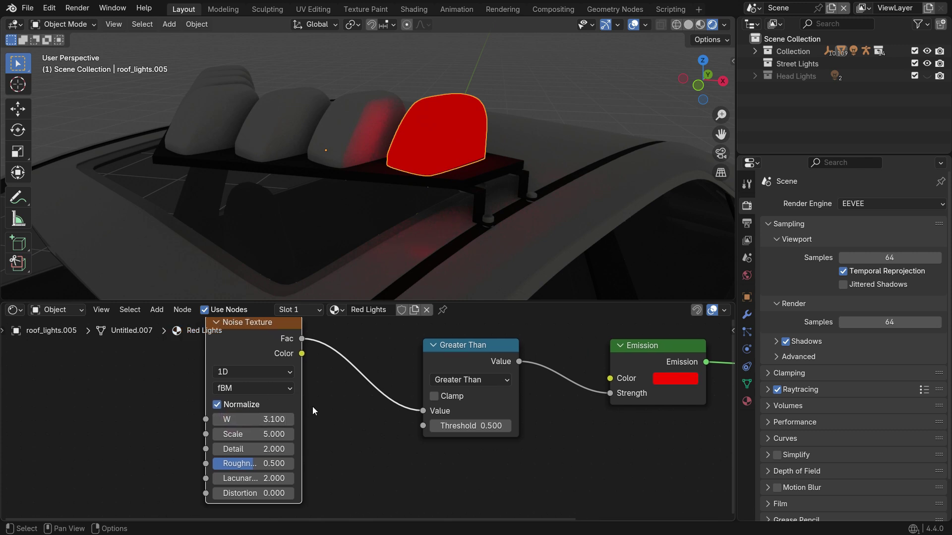
{"action": "left_click", "coordinate": [247, 422]}
{"action": "type", "text": "#frame/10"}
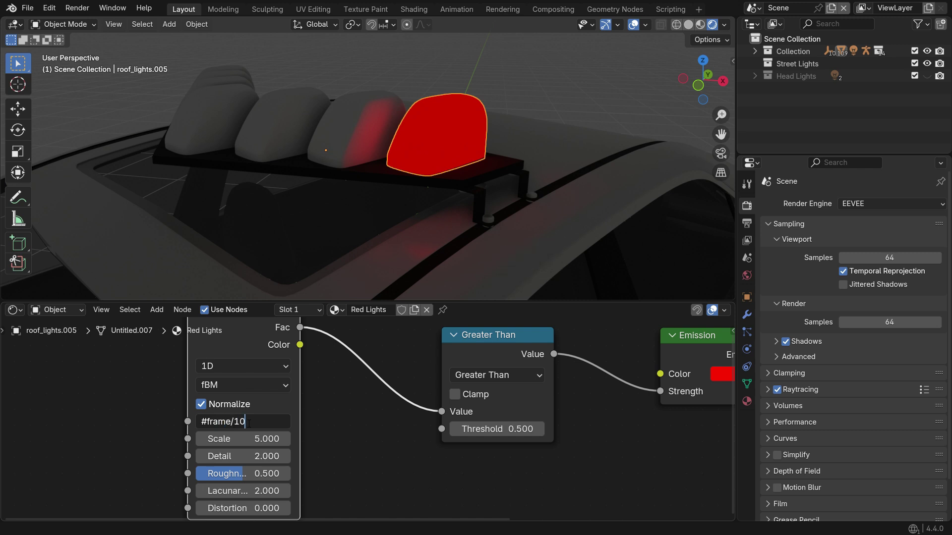
{"action": "key", "text": "Return"}
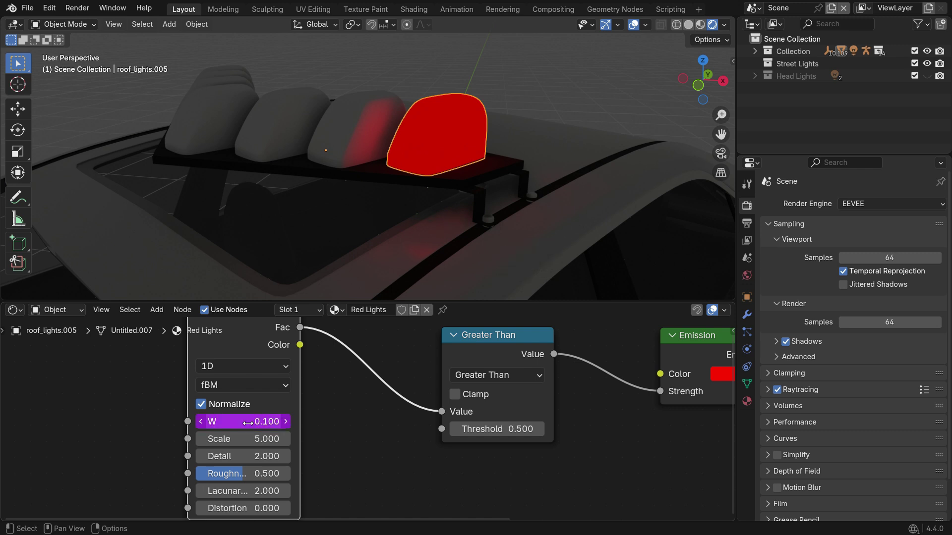
{"action": "key", "text": "space"}
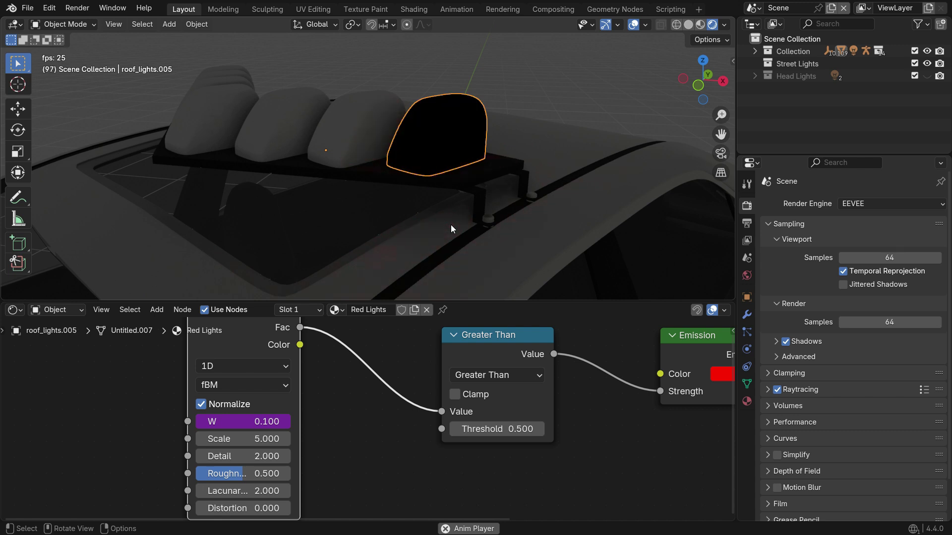
{"action": "key", "text": "space"}
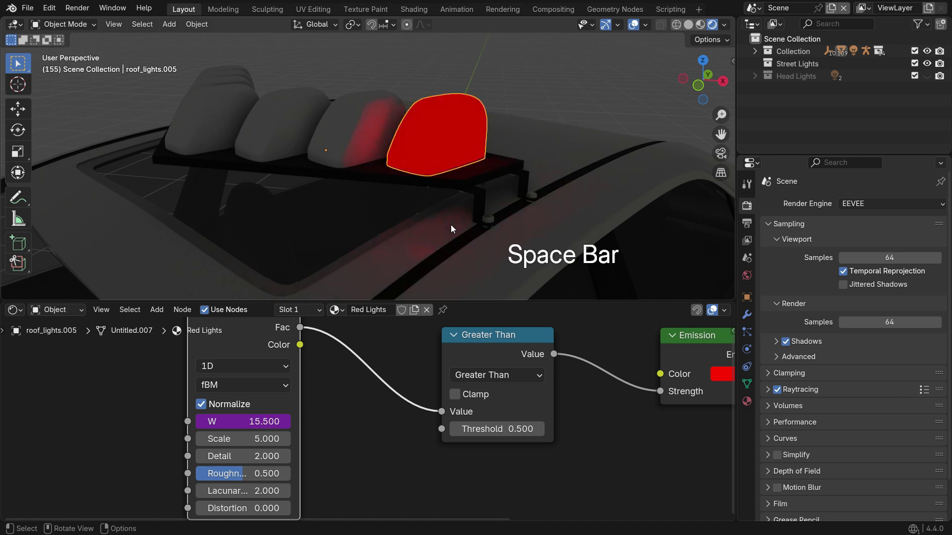
Step: Change the W driver to frame/50 and replay to check the slower flicker
{"action": "left_click", "coordinate": [251, 422]}
{"action": "left_click", "coordinate": [251, 423]}
{"action": "key", "text": "Return"}
{"action": "key", "text": "space"}
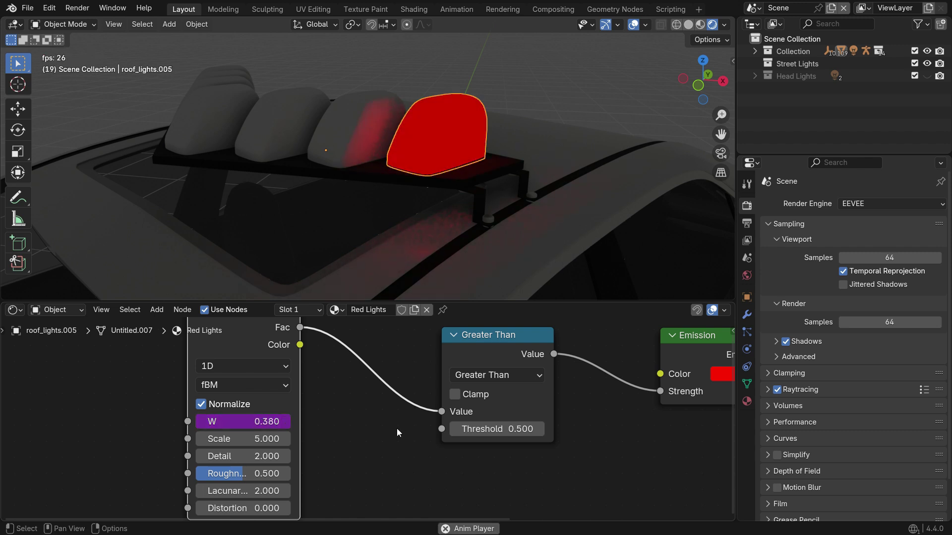
{"action": "key", "text": "space"}
Step: Revise the W driver expression again and replay the animation to check the flicker
{"action": "double_click", "coordinate": [259, 422]}
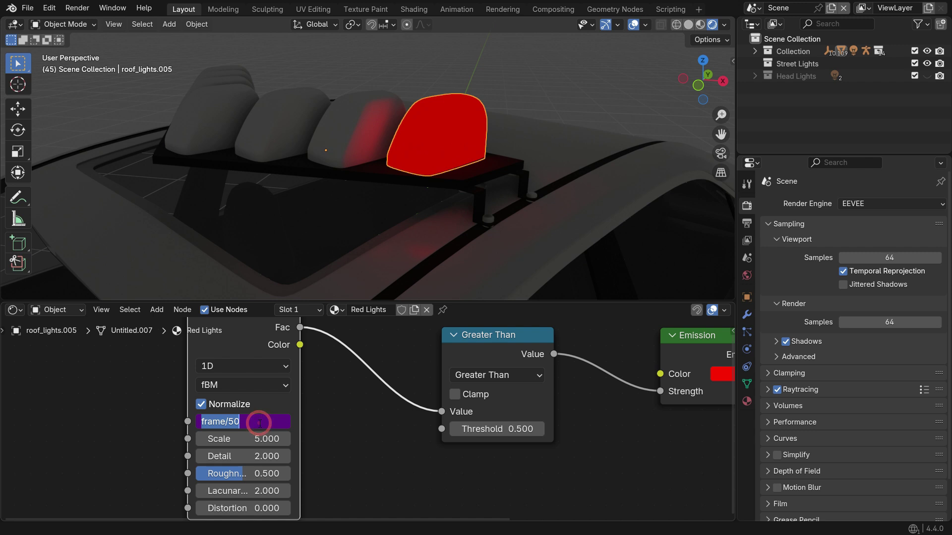
{"action": "type", "text": "1"}
{"action": "key", "text": "Return"}
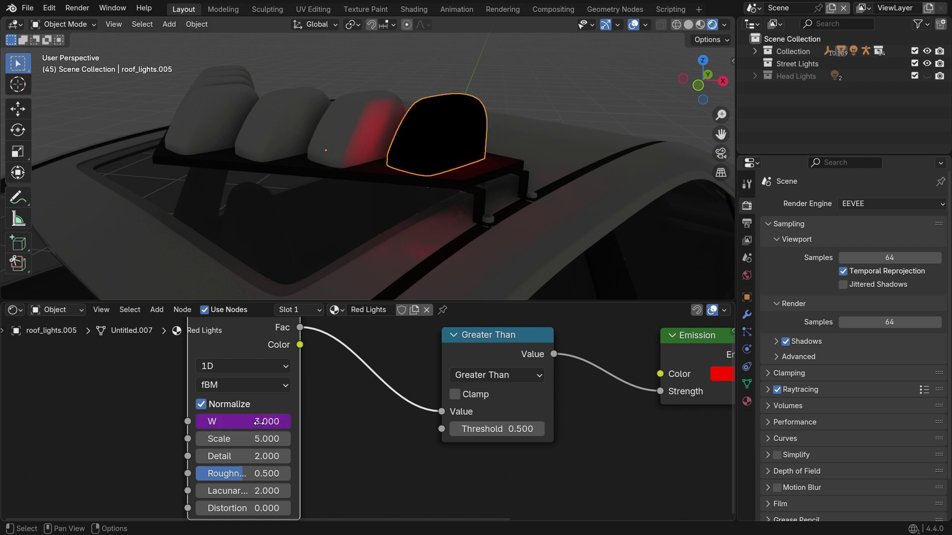
{"action": "key", "text": "space"}
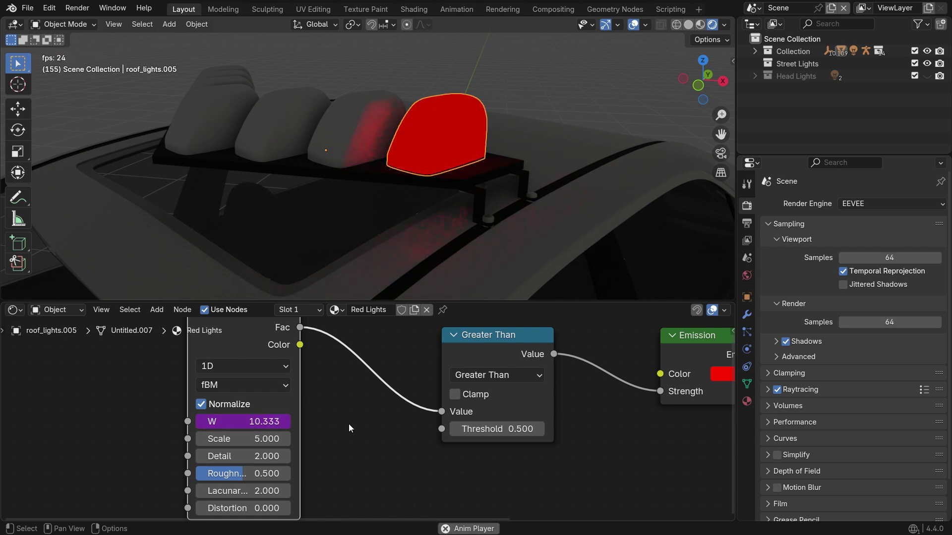
{"action": "key", "text": "space"}
Step: Return to the first frame and move the Emission and Material Output nodes right
{"action": "key", "text": "shift+Left"}
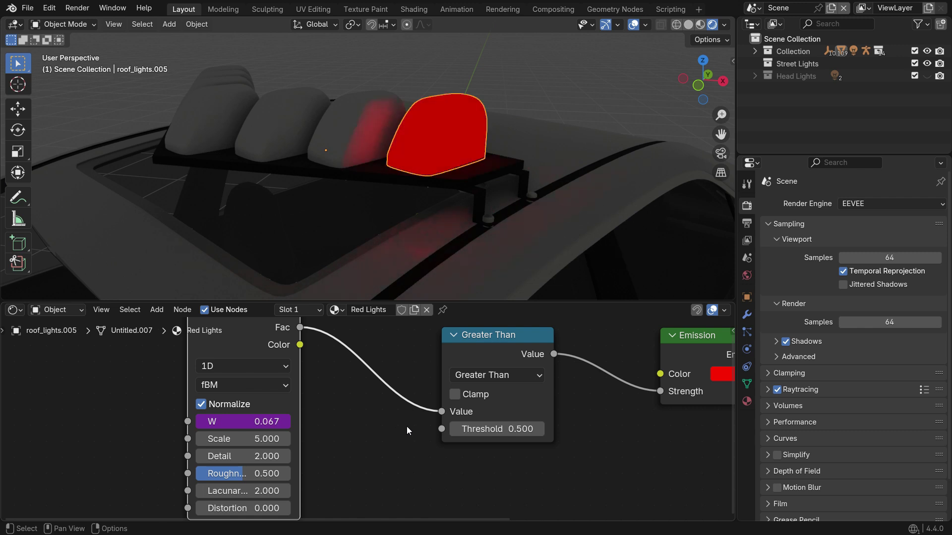
{"action": "middle_click_drag", "start_coordinate": [405, 427], "coordinate": [186, 446]}
{"action": "scroll", "coordinate": [339, 400], "scroll_direction": "down", "scroll_amount": 2}
{"action": "left_click_drag", "start_coordinate": [443, 333], "coordinate": [574, 456]}
{"action": "key", "text": "g"}
{"action": "left_click", "coordinate": [548, 435]}
Step: Insert a Multiply Math node with value 50 between Greater Than and Emission
{"action": "key", "text": "shift+a"}
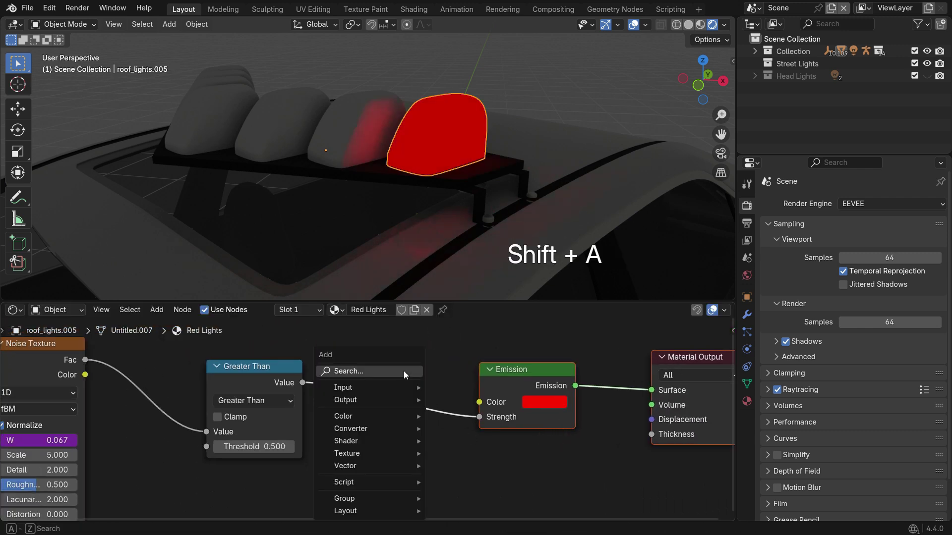
{"action": "left_click", "coordinate": [392, 368]}
{"action": "type", "text": "math"}
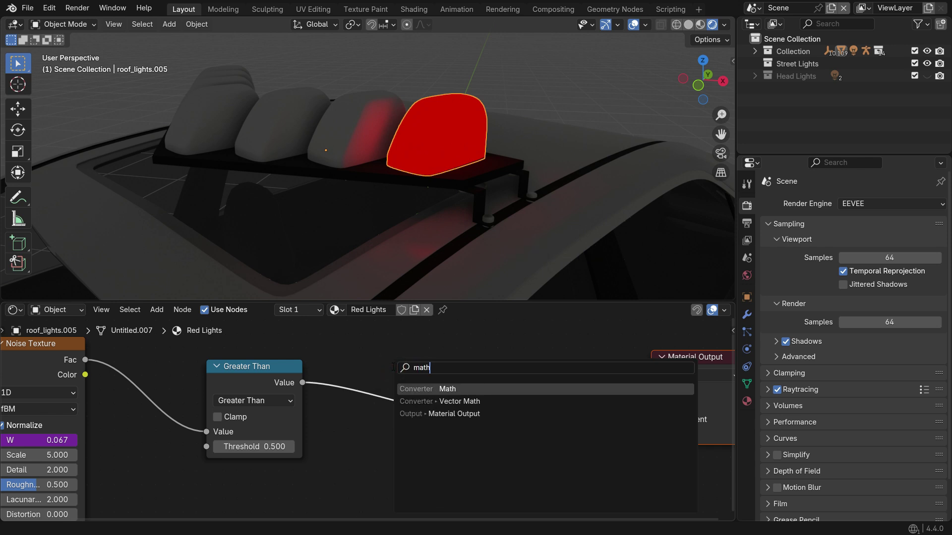
{"action": "key", "text": "Return"}
{"action": "left_click", "coordinate": [354, 358]}
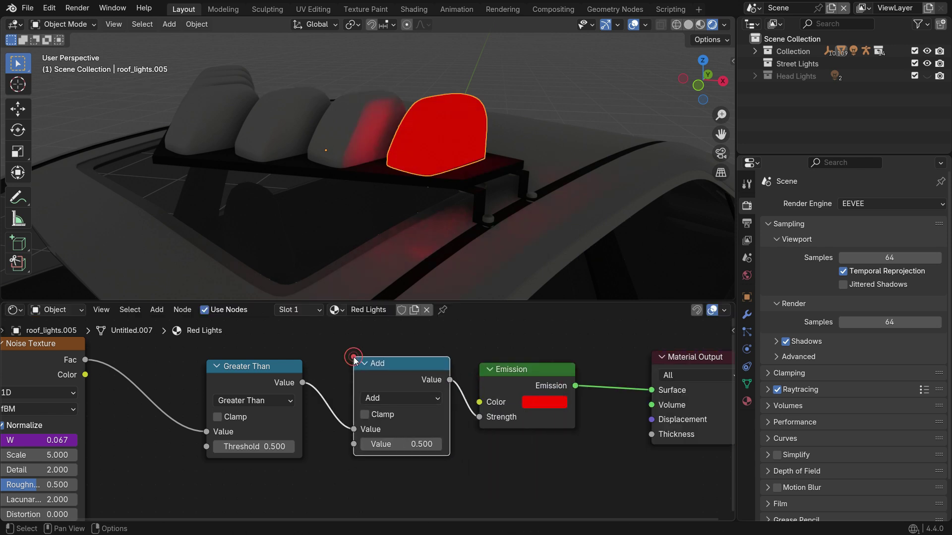
{"action": "left_click", "coordinate": [399, 398]}
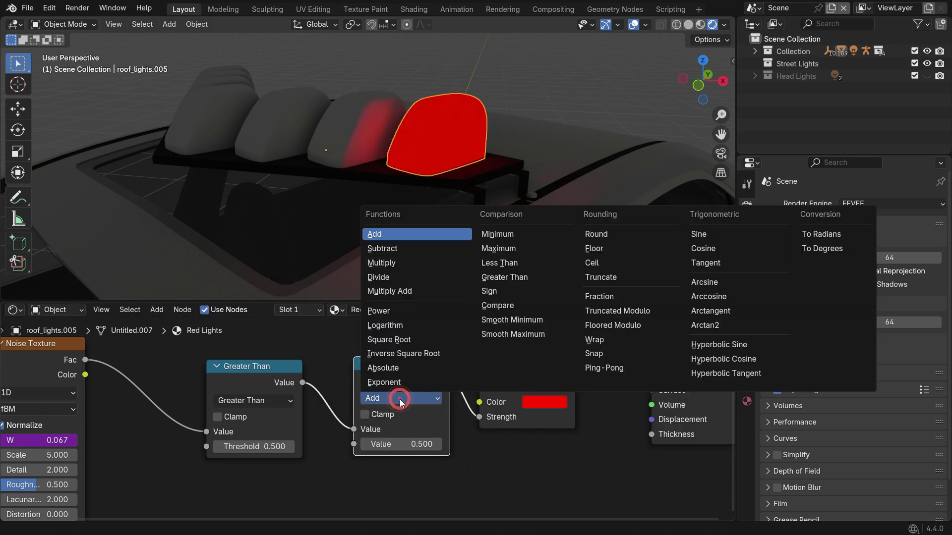
{"action": "left_click", "coordinate": [415, 263]}
{"action": "left_click", "coordinate": [405, 443]}
{"action": "type", "text": "50"}
{"action": "key", "text": "Return"}
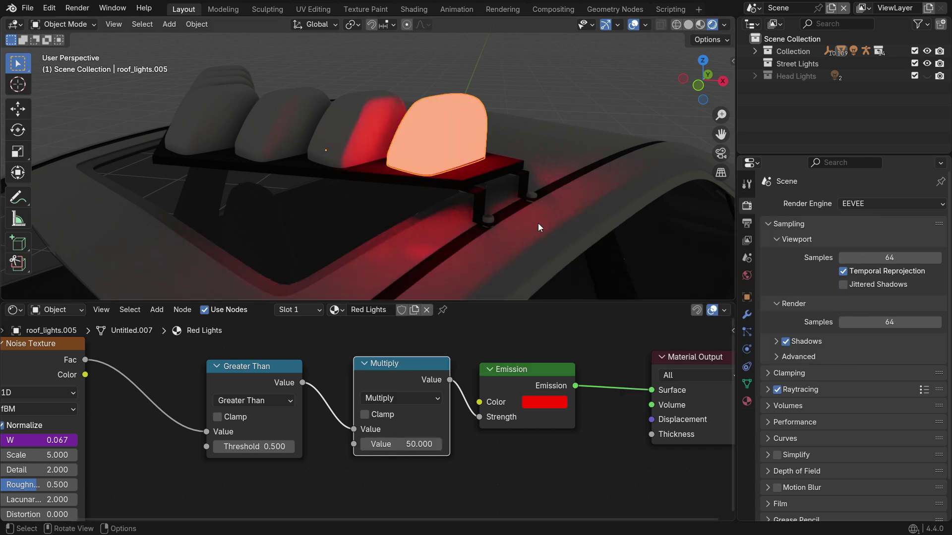
Step: Play the animation to preview the brighter flicker, then rewind to the first frame
{"action": "key", "text": "space"}
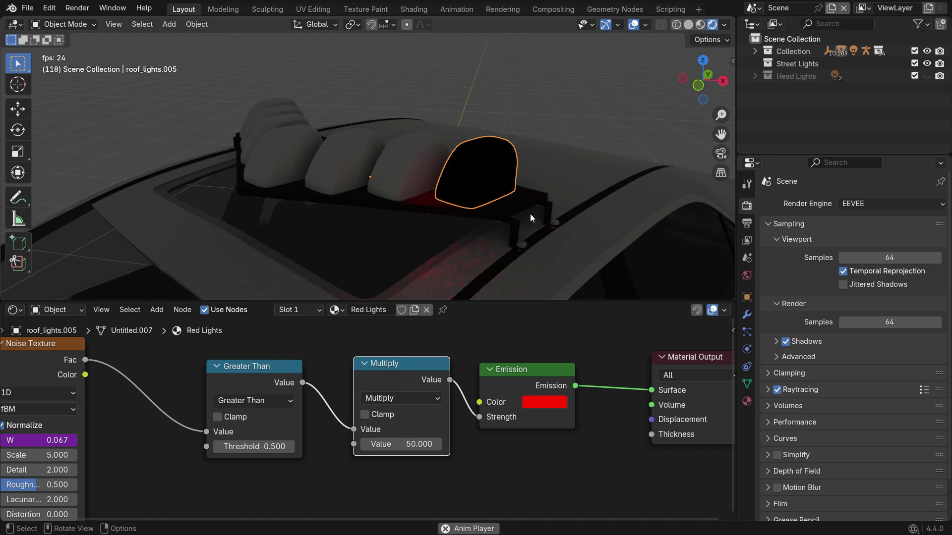
{"action": "key", "text": "space"}
{"action": "key", "text": "shift+Left"}
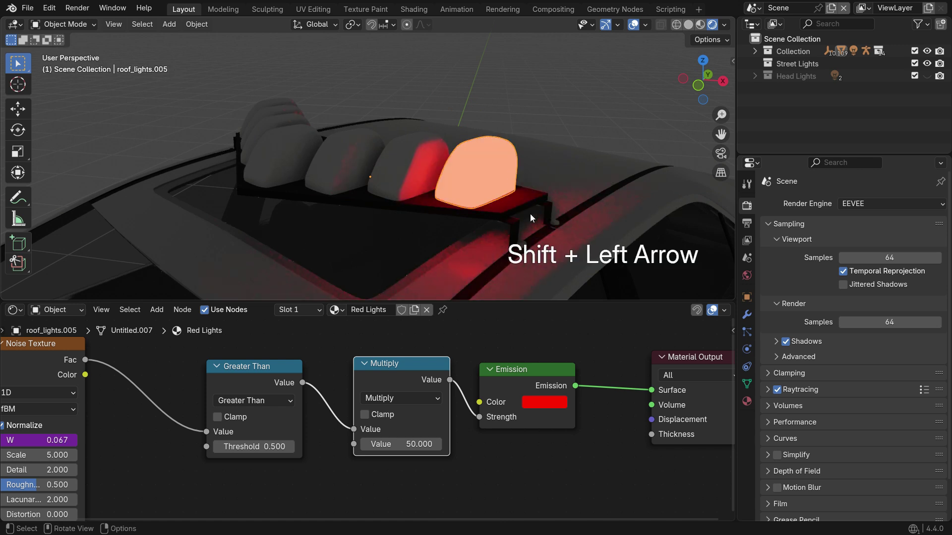
Step: Assign the Red Lights material to the next unlit roof light dome
{"action": "left_click", "coordinate": [415, 208]}
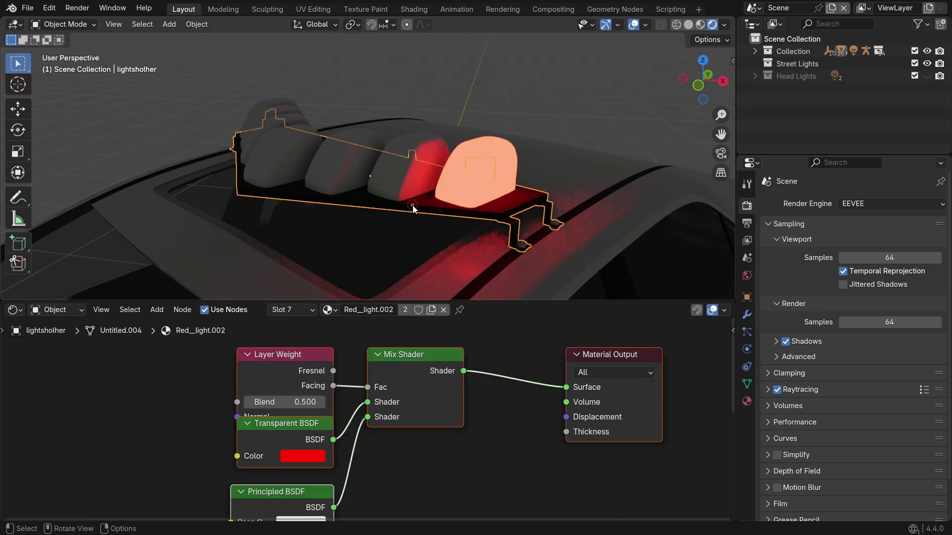
{"action": "middle_click_drag", "start_coordinate": [414, 208], "coordinate": [378, 164]}
{"action": "left_click", "coordinate": [378, 163]}
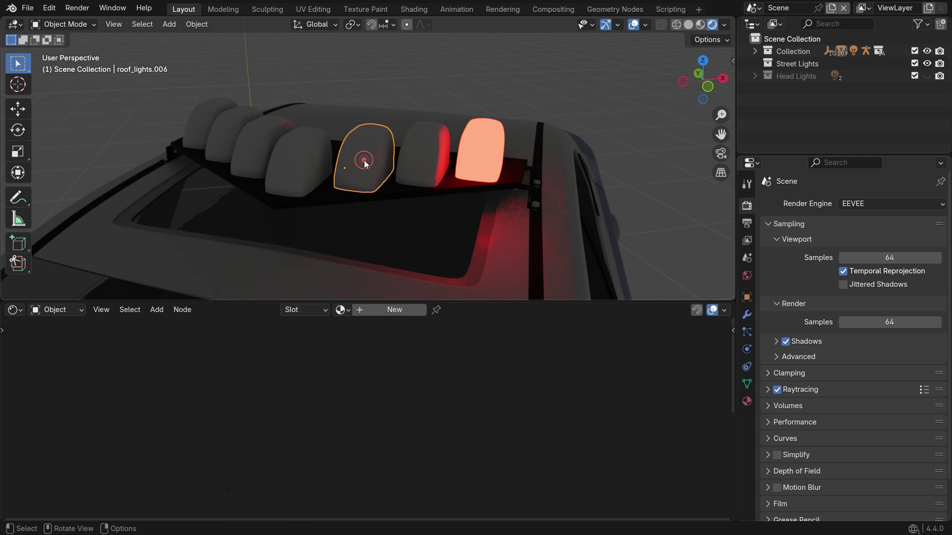
{"action": "left_click", "coordinate": [340, 310]}
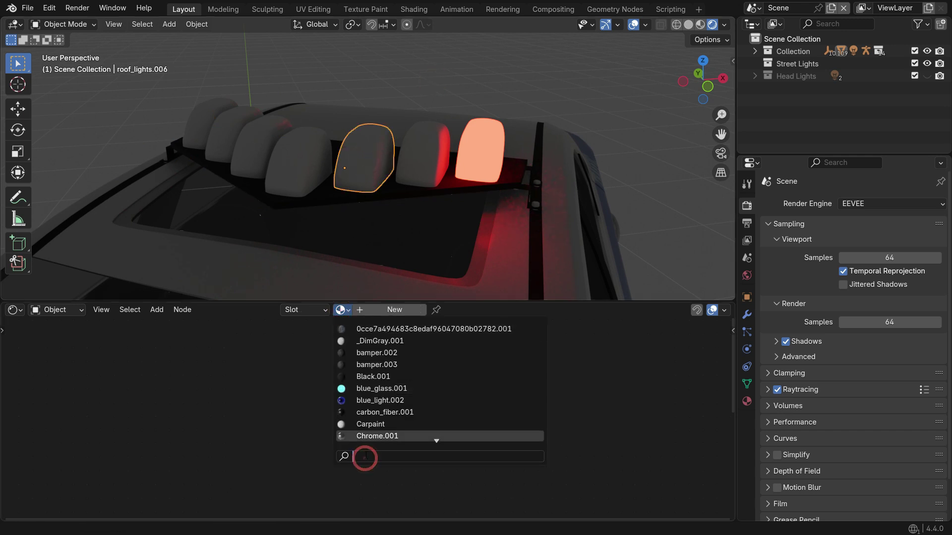
{"action": "type", "text": "red"}
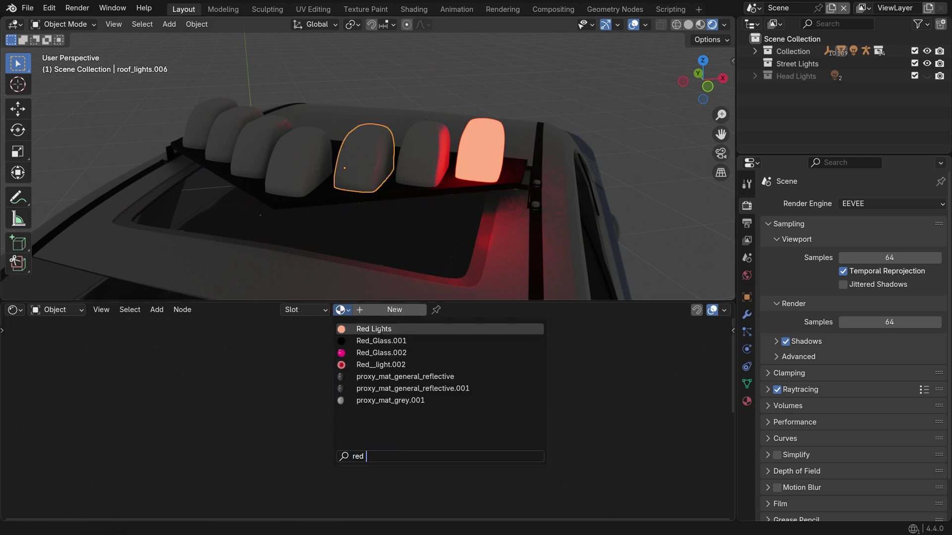
{"action": "left_click", "coordinate": [380, 330]}
Step: Assign Red Lights to two more unlit roof lamps and play the animation to preview
{"action": "left_click", "coordinate": [259, 159]}
{"action": "left_click", "coordinate": [340, 310]}
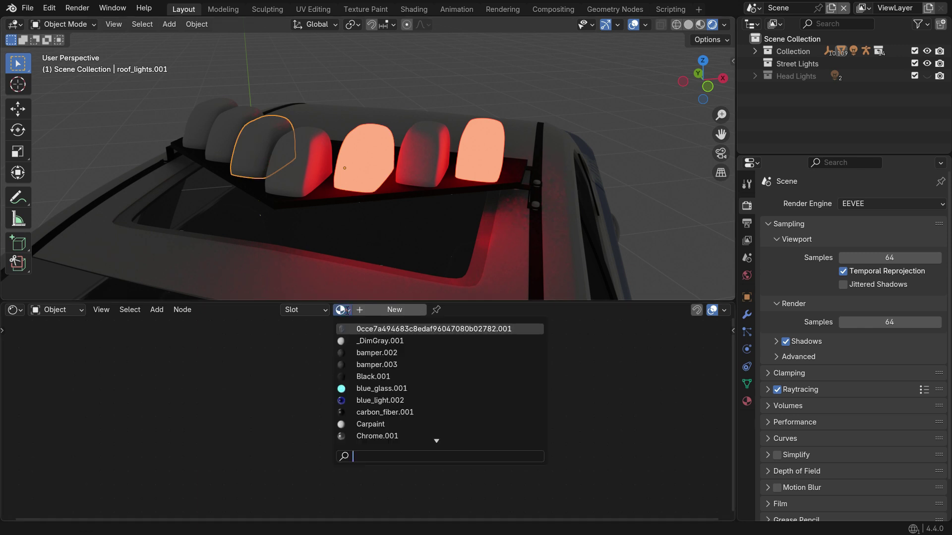
{"action": "type", "text": "red"}
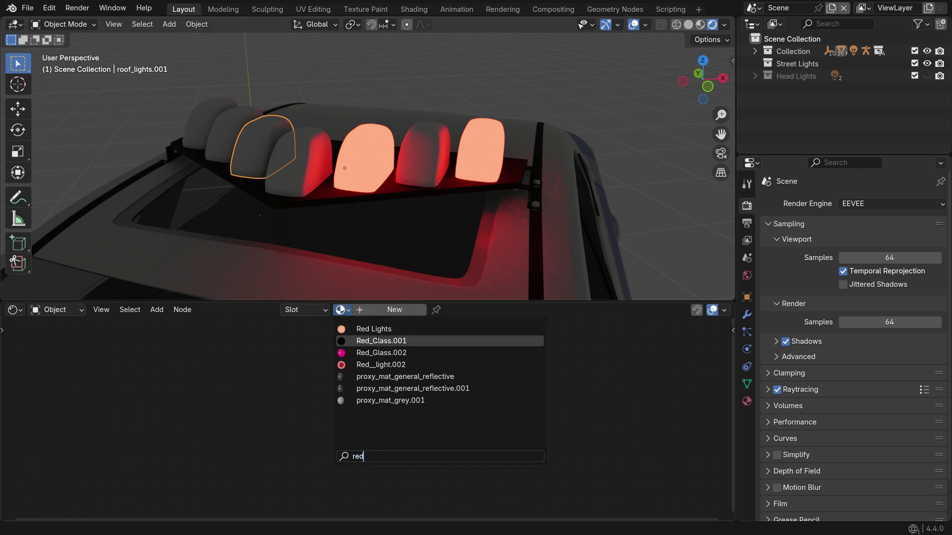
{"action": "left_click", "coordinate": [379, 330]}
{"action": "left_click", "coordinate": [202, 127]}
{"action": "left_click", "coordinate": [341, 310]}
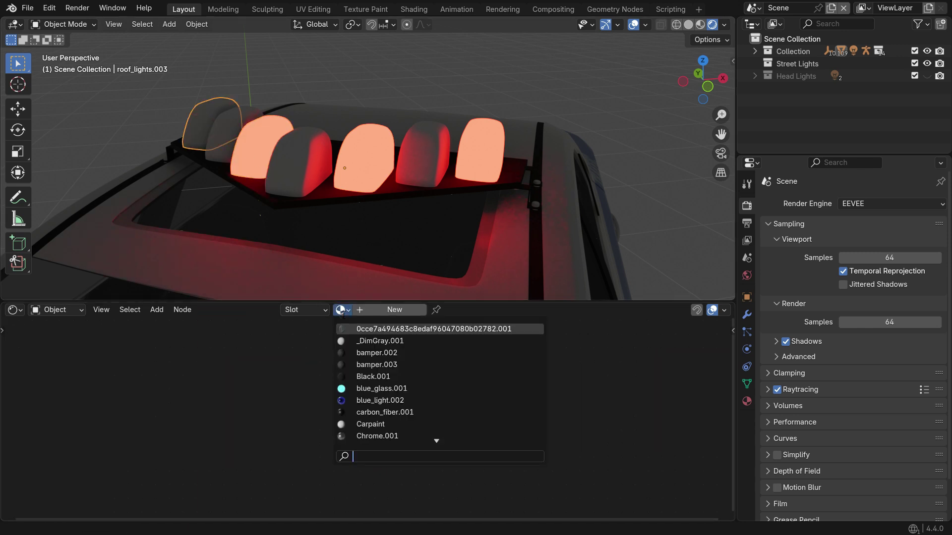
{"action": "type", "text": "red"}
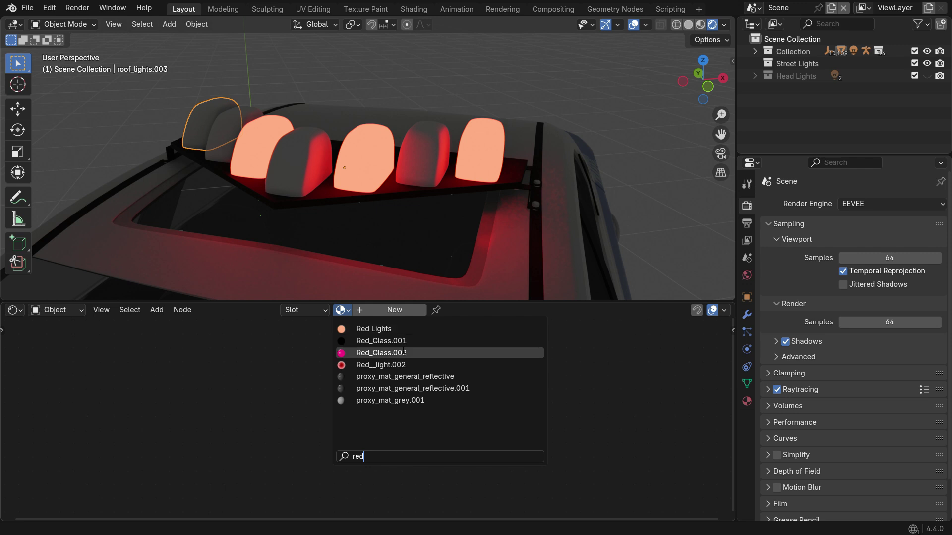
{"action": "left_click", "coordinate": [399, 328]}
{"action": "key", "text": "space"}
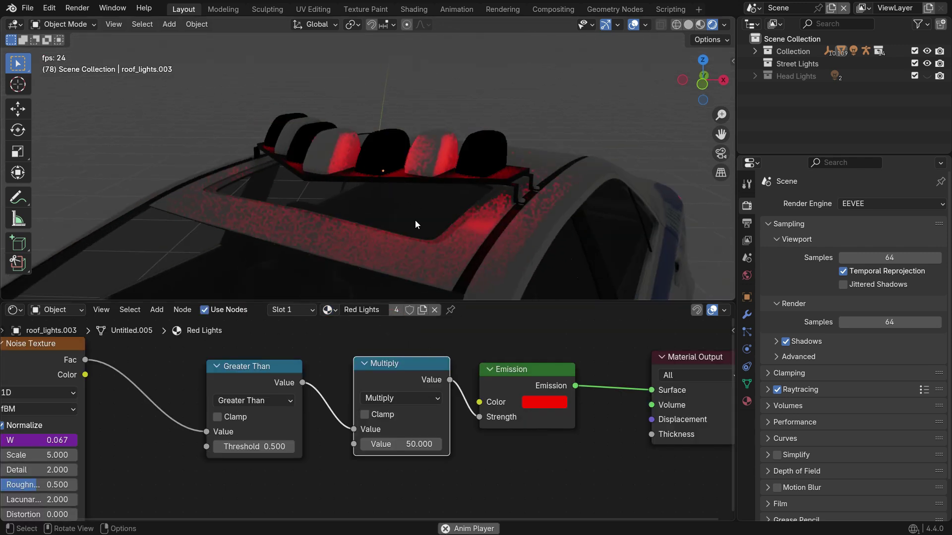
{"action": "key", "text": "space"}
Step: Assign Red Lights to roof_lights.004 and make it a single-user copy, Red Lights.001
{"action": "key", "text": "shift+Left"}
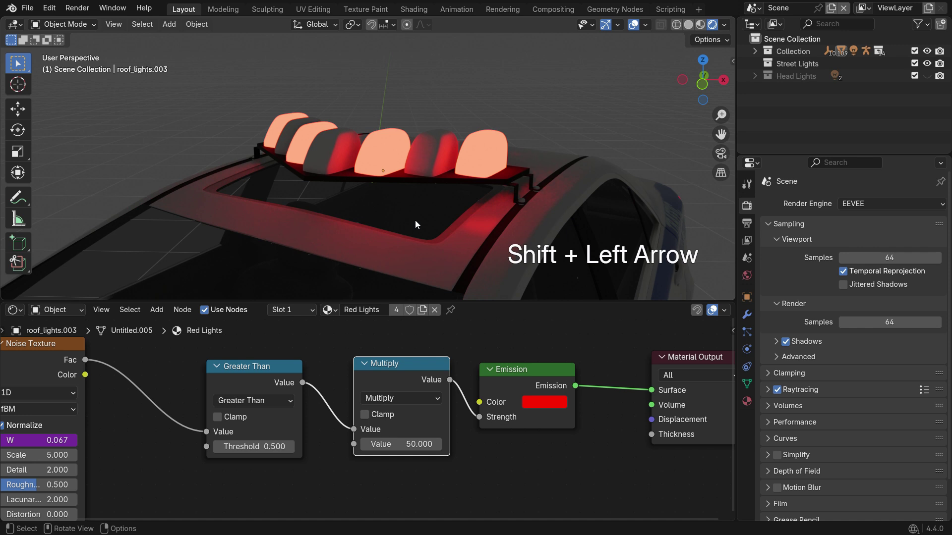
{"action": "left_click", "coordinate": [435, 163]}
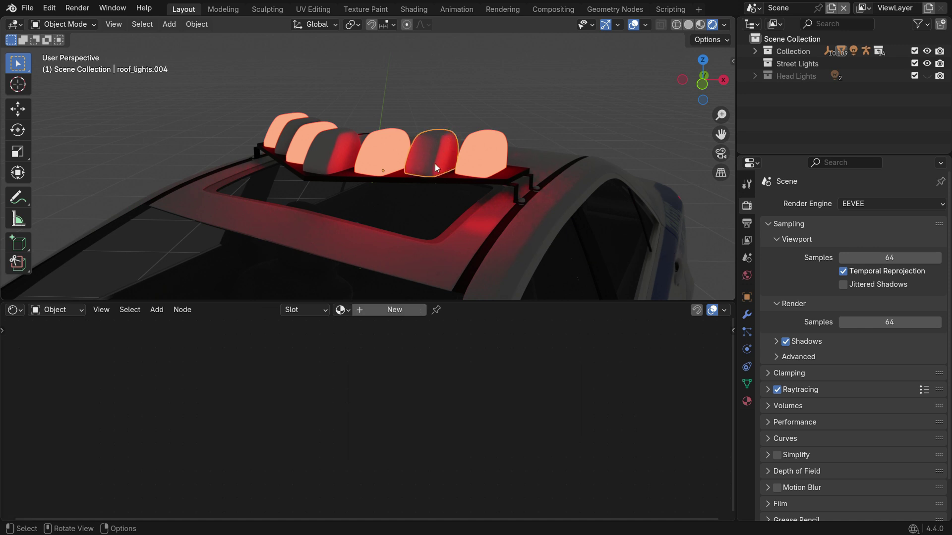
{"action": "left_click", "coordinate": [340, 310]}
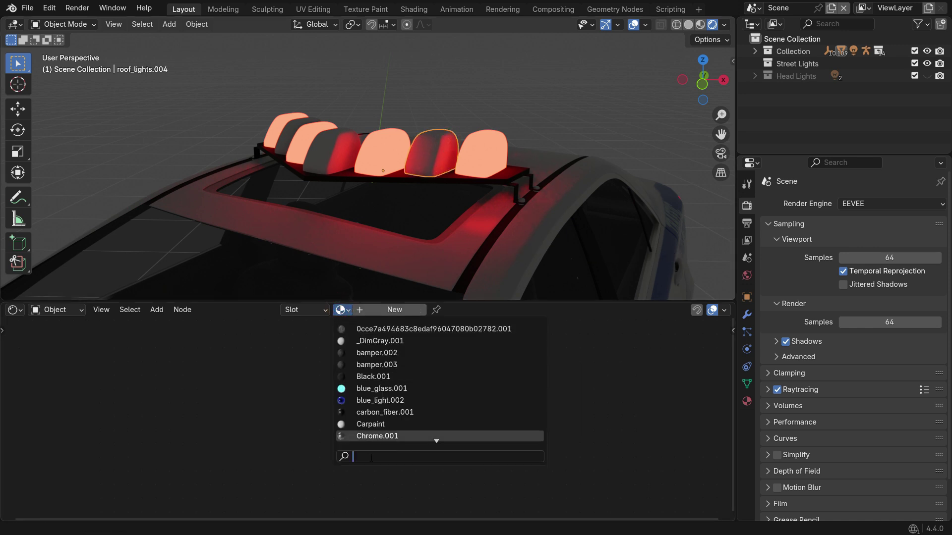
{"action": "type", "text": "red"}
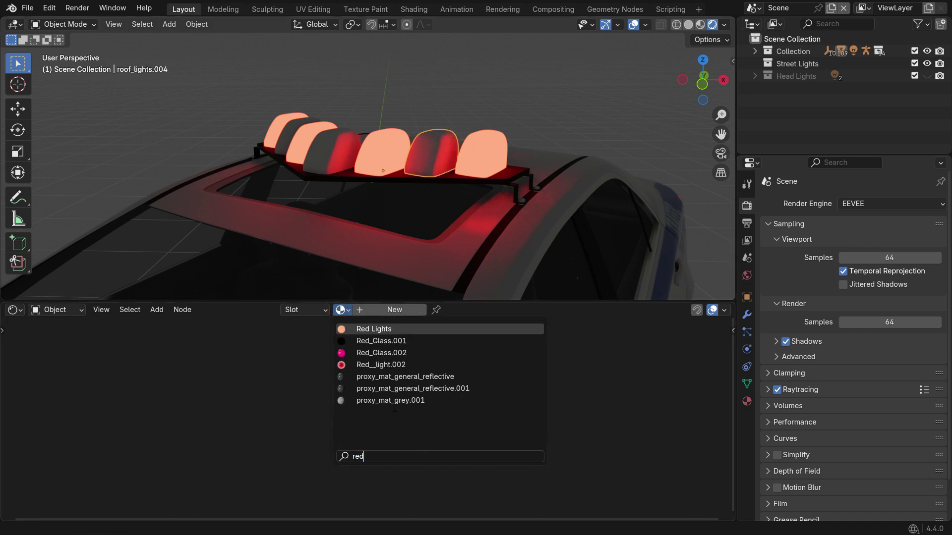
{"action": "left_click", "coordinate": [379, 329]}
{"action": "left_click", "coordinate": [397, 311]}
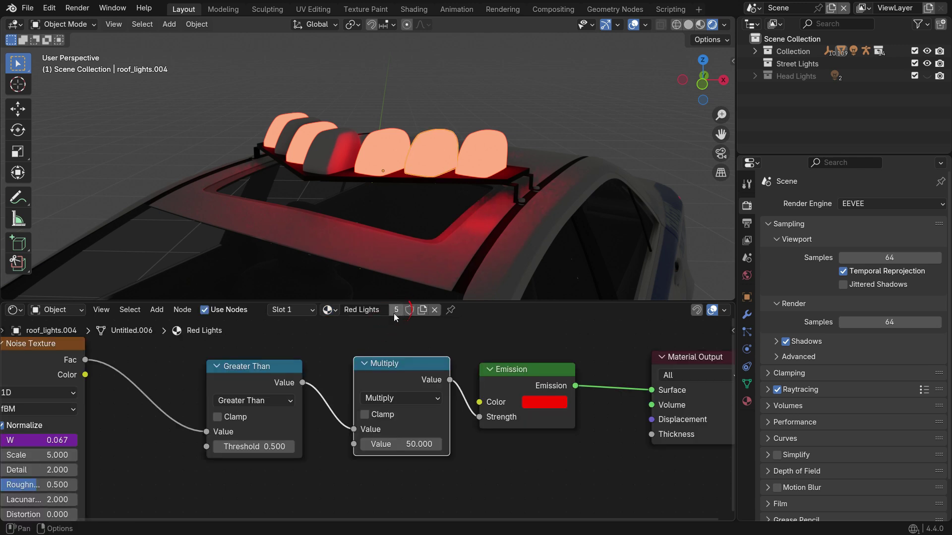
Step: Make roof_lights.004's material single-user, set its emission to blue #0006FF, and name it Blue Lights
{"action": "left_click", "coordinate": [396, 312]}
{"action": "left_click", "coordinate": [546, 401]}
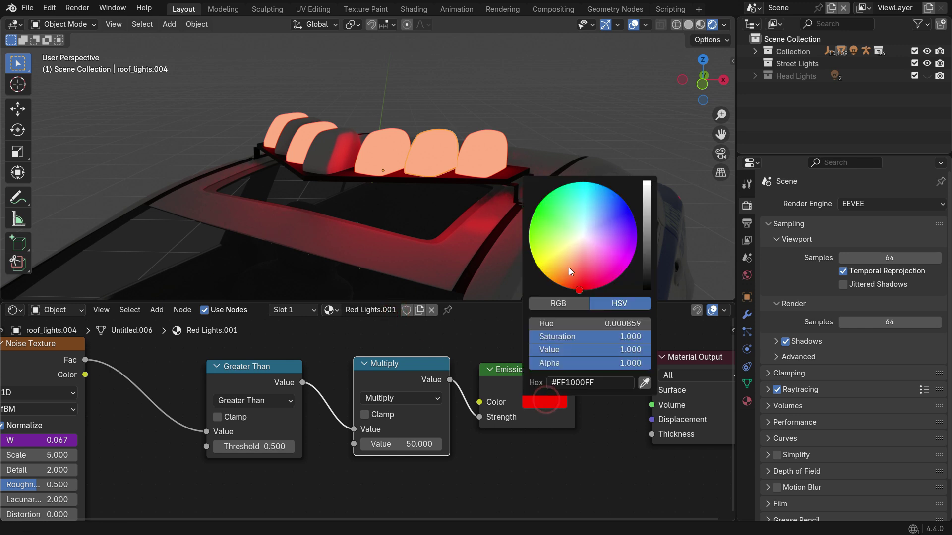
{"action": "left_click_drag", "start_coordinate": [575, 273], "coordinate": [628, 208]}
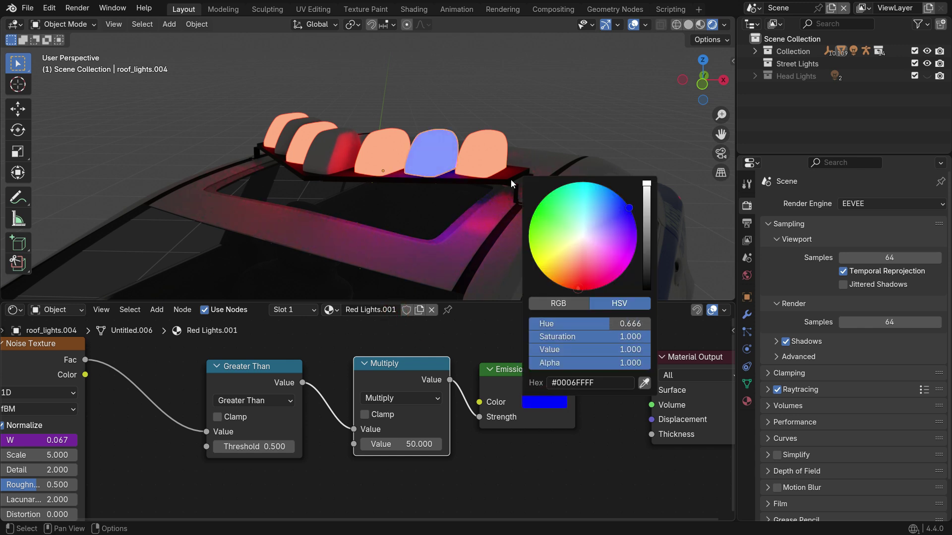
{"action": "double_click", "coordinate": [374, 312]}
{"action": "type", "text": "Blue L"}
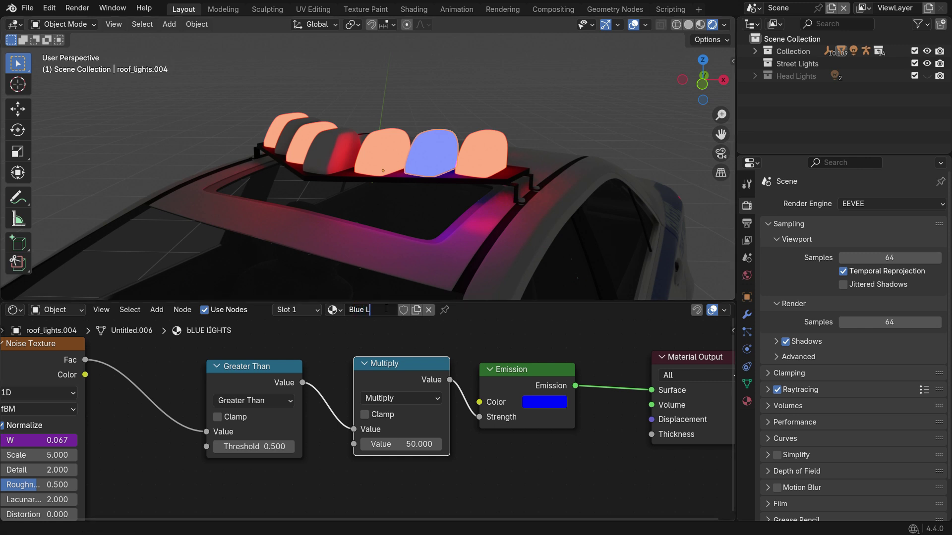
{"action": "type", "text": "ights"}
{"action": "key", "text": "Return"}
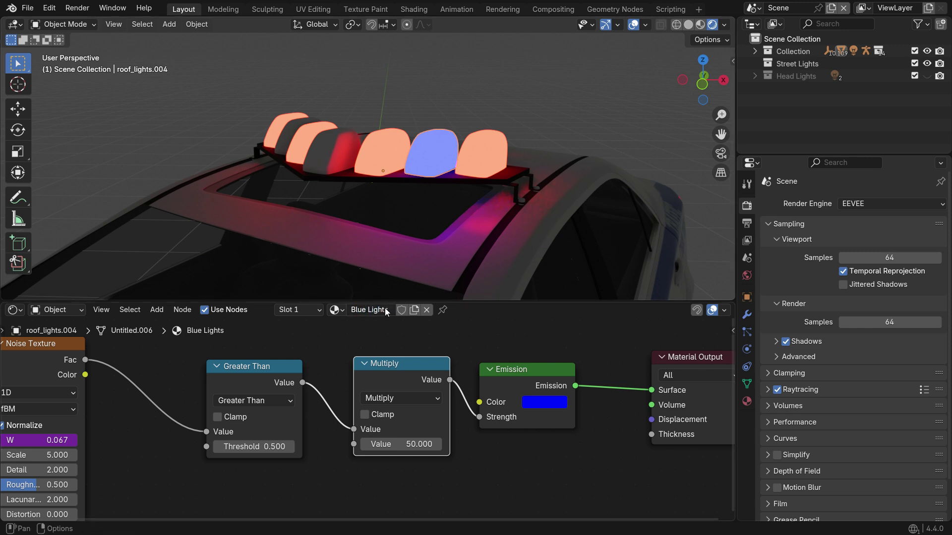
Step: Assign the Blue Lights material to the unlit lamp roof_lights.002
{"action": "left_click", "coordinate": [343, 154]}
{"action": "left_click", "coordinate": [341, 310]}
{"action": "type", "text": "blue"}
{"action": "key", "text": "Return"}
Step: Give roof_lights.007 the Blue Lights material too and start playback to preview
{"action": "middle_click_drag", "start_coordinate": [377, 209], "coordinate": [406, 183]}
{"action": "left_click", "coordinate": [263, 145]}
{"action": "left_click", "coordinate": [342, 311]}
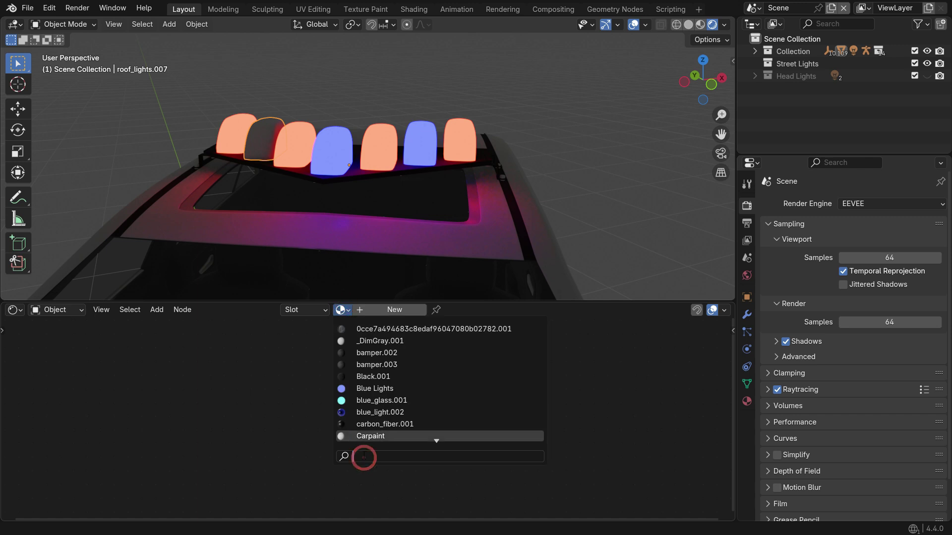
{"action": "type", "text": "blue ligh"}
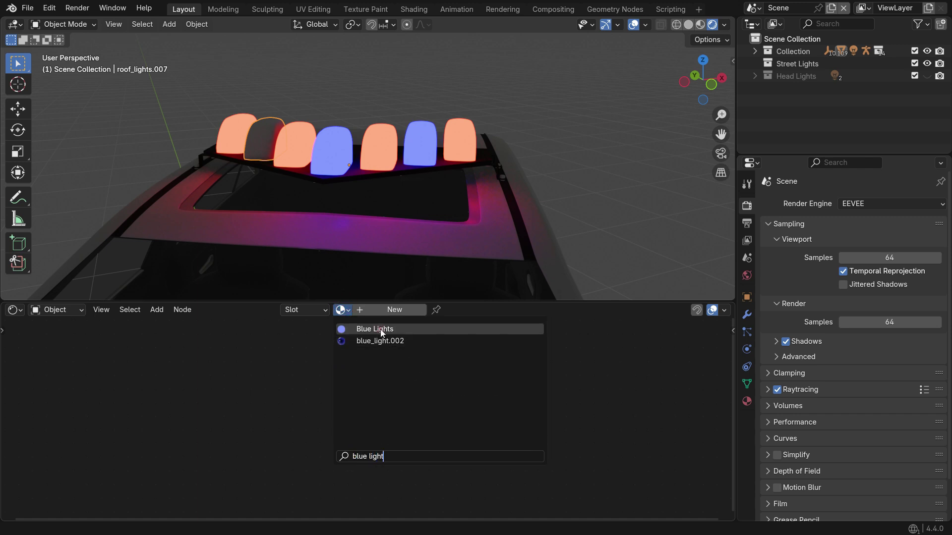
{"action": "type", "text": "t"}
{"action": "left_click", "coordinate": [380, 329]}
{"action": "middle_click_drag", "start_coordinate": [538, 113], "coordinate": [462, 71]}
{"action": "key", "text": "space"}
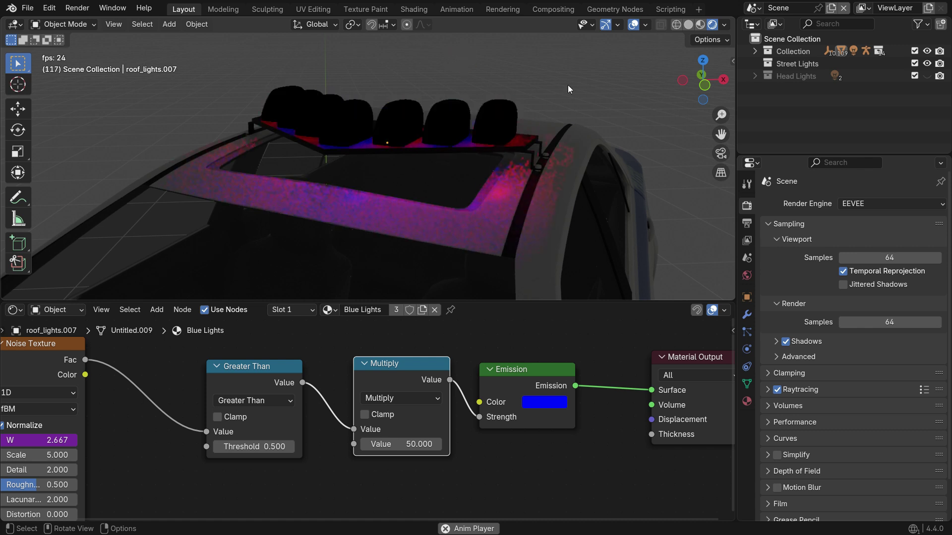
Step: Stop playback, rewind to frame 1, and enter frame/25 into the Noise Texture's W field
{"action": "key", "text": "space"}
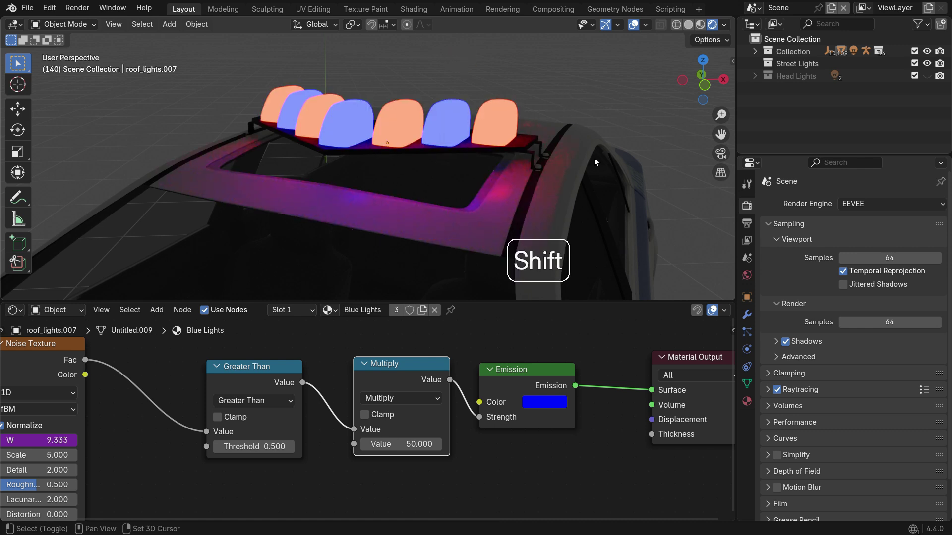
{"action": "key", "text": "shift+Left"}
{"action": "middle_click_drag", "start_coordinate": [411, 390], "coordinate": [567, 389]}
{"action": "middle_click_drag", "start_coordinate": [214, 421], "coordinate": [268, 401]}
{"action": "scroll", "coordinate": [300, 426], "scroll_direction": "up", "scroll_amount": 2}
{"action": "left_click", "coordinate": [305, 434]}
{"action": "type", "text": "frame/15"}
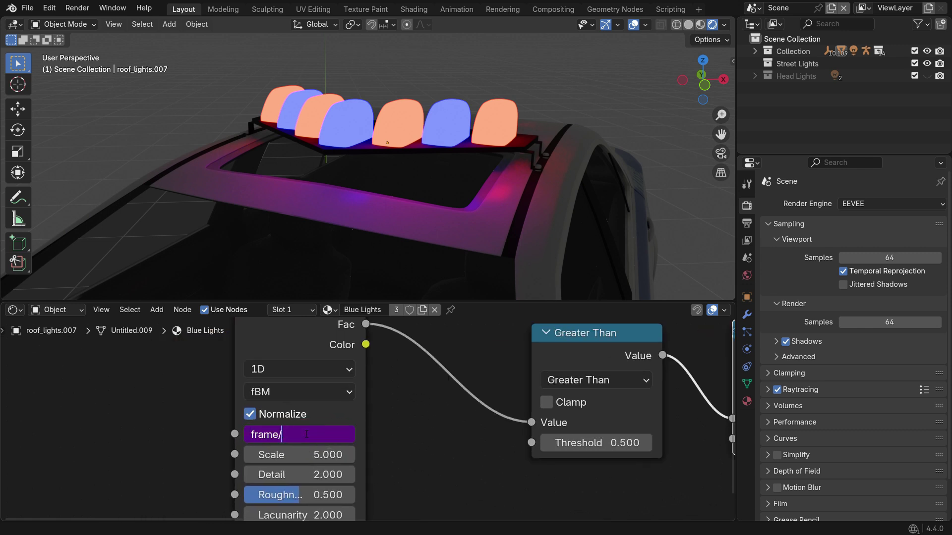
{"action": "key", "text": "Return"}
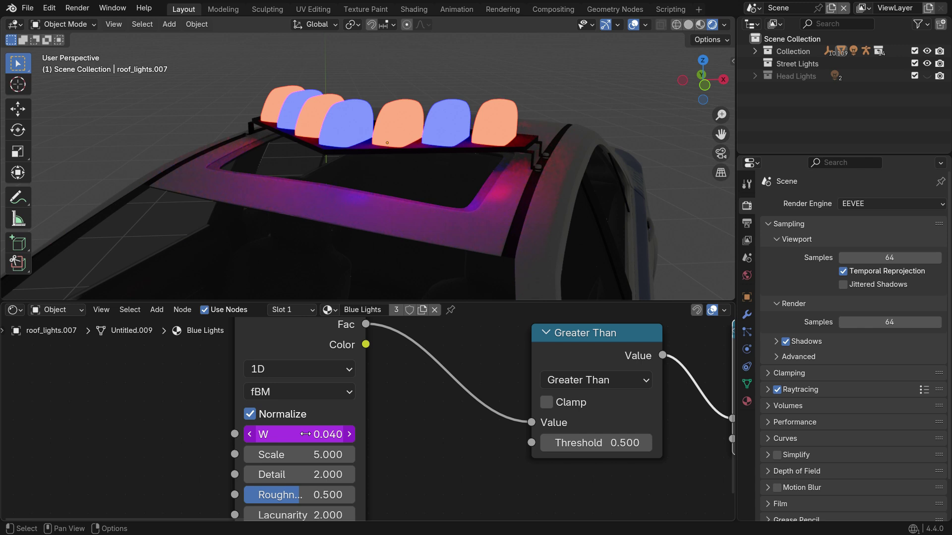
Step: Play the animation to check the blue flicker, then rewind to the first frame
{"action": "key", "text": "space"}
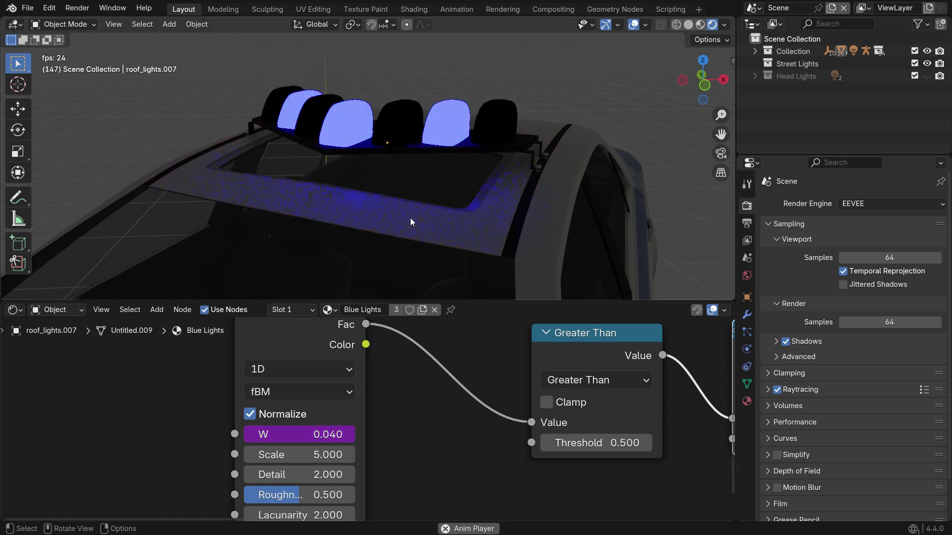
{"action": "key", "text": "space"}
{"action": "key", "text": "shift+Left"}
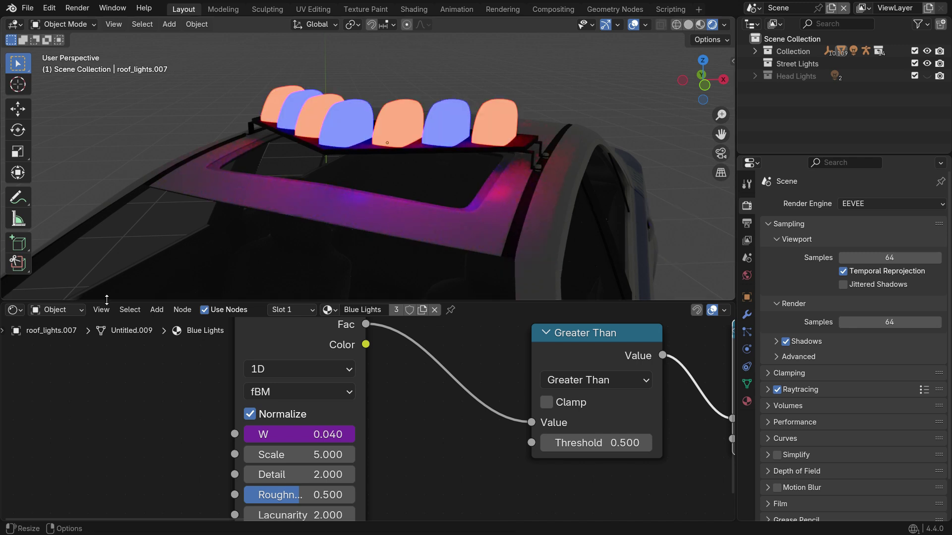
Step: Switch the lower area to the Compositor, enable Use Nodes, and move the Composite node right
{"action": "left_click", "coordinate": [14, 310]}
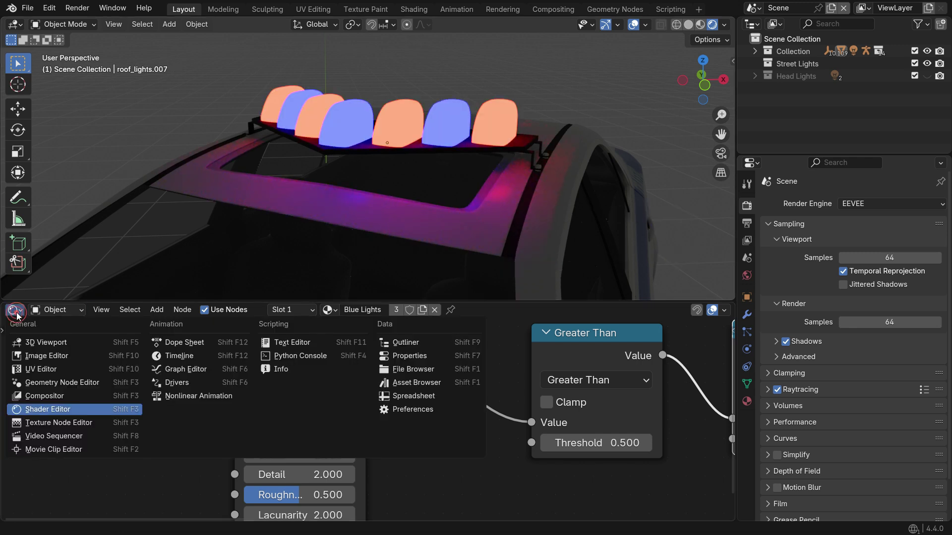
{"action": "left_click", "coordinate": [44, 395]}
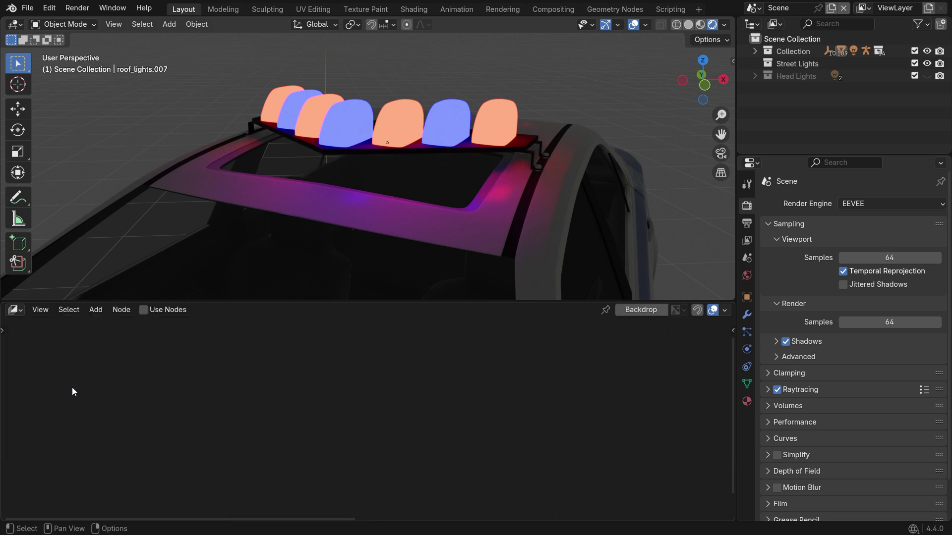
{"action": "left_click", "coordinate": [143, 310]}
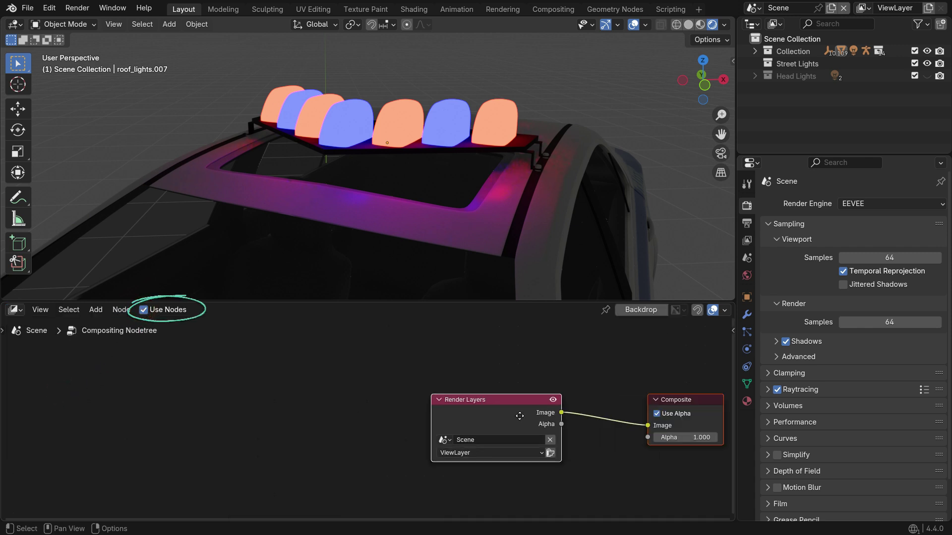
{"action": "middle_click_drag", "start_coordinate": [513, 417], "coordinate": [377, 429]}
{"action": "scroll", "coordinate": [377, 430], "scroll_direction": "up", "scroll_amount": 3}
{"action": "left_click_drag", "start_coordinate": [524, 387], "coordinate": [564, 409]}
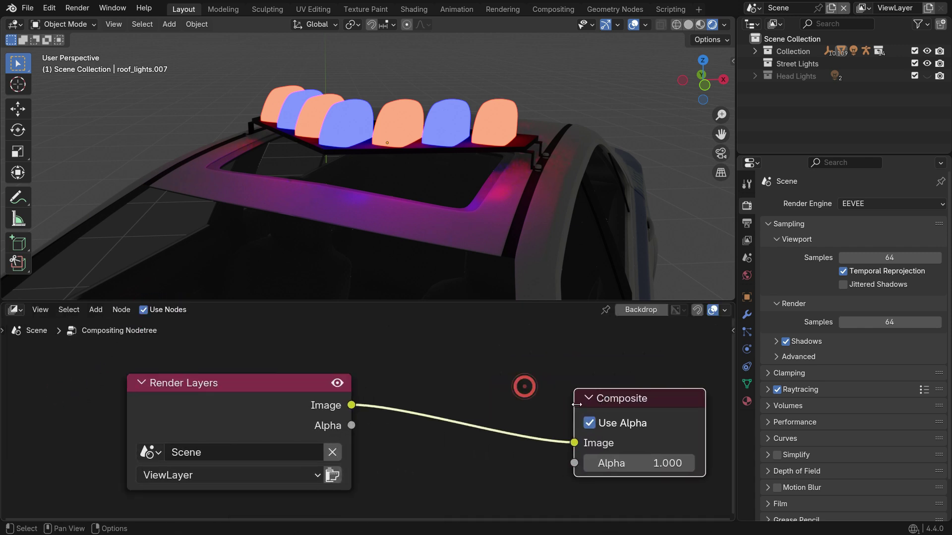
Step: Add a Glare node and drop it onto the Render Layers–Composite link
{"action": "key", "text": "shift+a"}
{"action": "type", "text": "glare"}
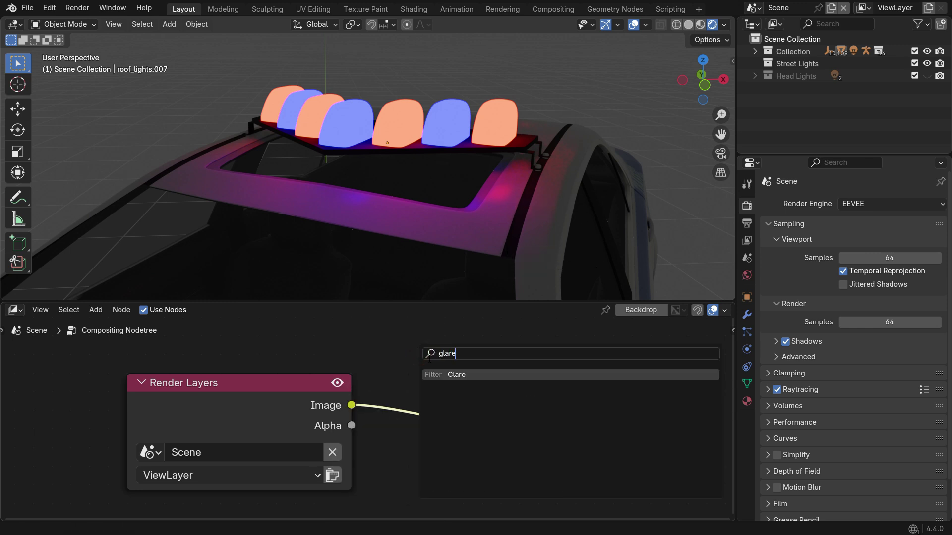
{"action": "key", "text": "Return"}
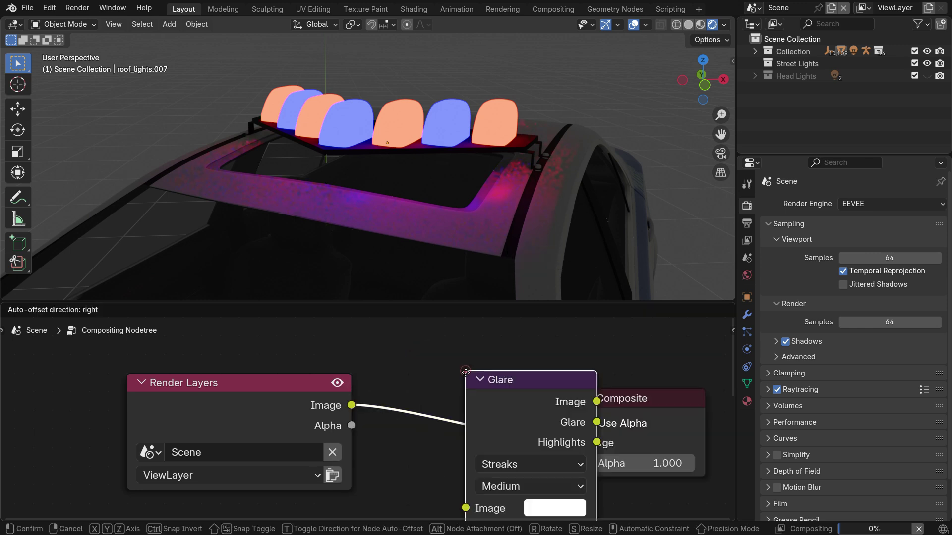
{"action": "left_click", "coordinate": [399, 336]}
{"action": "scroll", "coordinate": [421, 391], "scroll_direction": "down", "scroll_amount": 2}
{"action": "scroll", "coordinate": [431, 417], "scroll_direction": "up", "scroll_amount": 2}
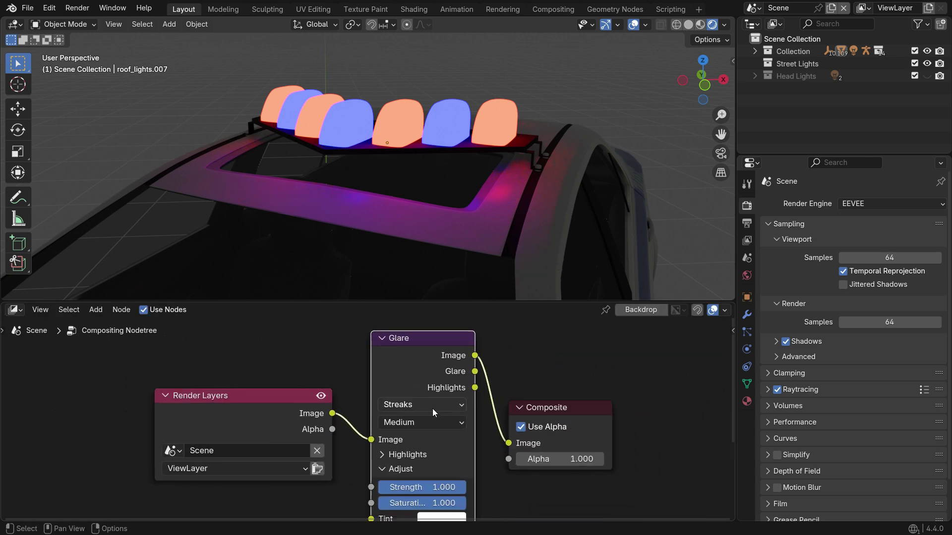
Step: Set the viewport shading Compositor option to Always so glare shows live
{"action": "left_click", "coordinate": [724, 24]}
{"action": "left_click", "coordinate": [772, 207]}
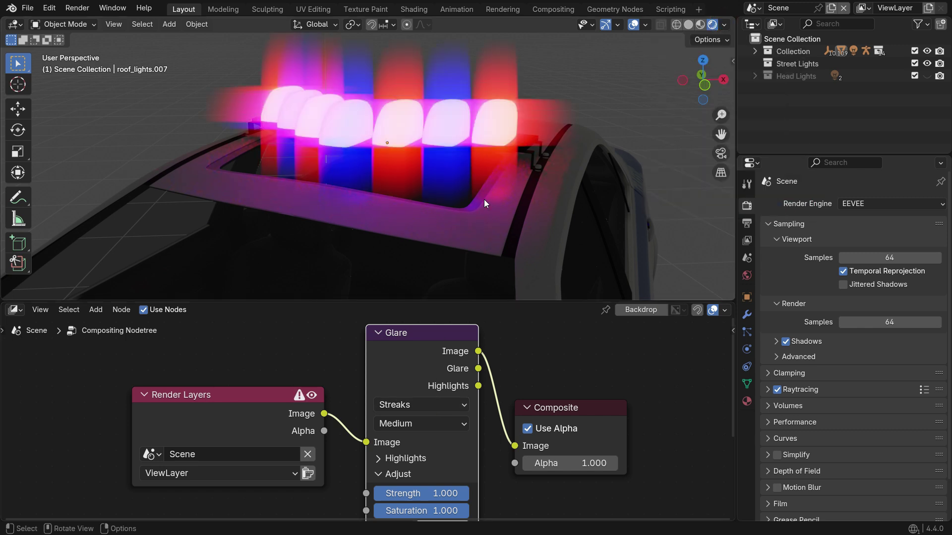
{"action": "mouse_move", "coordinate": [484, 199]}
{"action": "middle_mouse_down"}
{"action": "mouse_move", "coordinate": [456, 197]}
{"action": "mouse_move", "coordinate": [470, 191]}
{"action": "middle_mouse_up"}
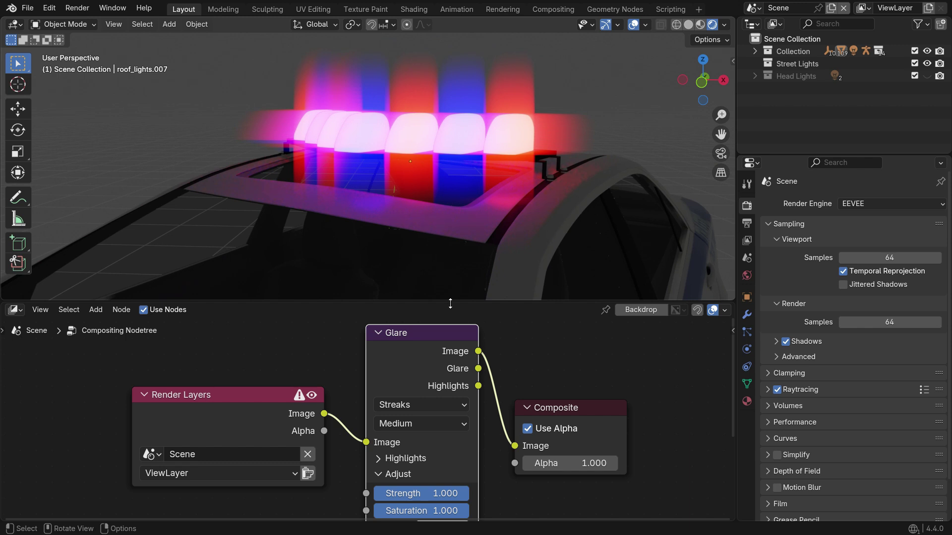
Step: Change the Glare node type to Fog Glow and play the animation to preview
{"action": "left_click", "coordinate": [424, 404]}
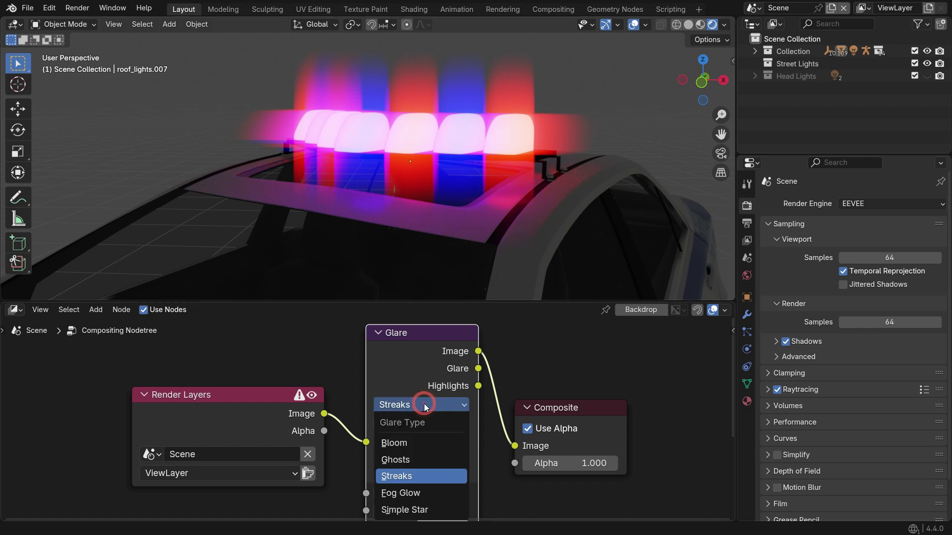
{"action": "left_click", "coordinate": [443, 493]}
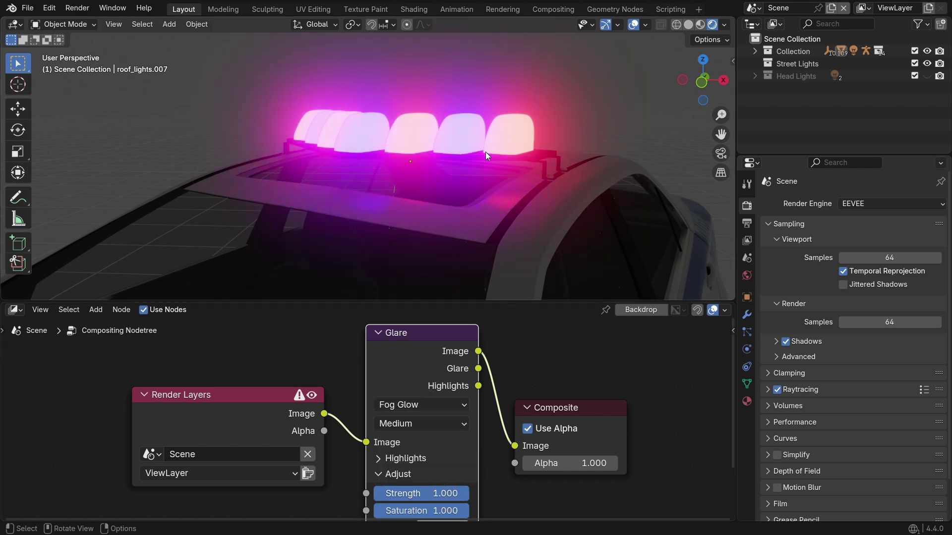
{"action": "middle_click_drag", "start_coordinate": [486, 152], "coordinate": [448, 191]}
{"action": "key", "text": "space"}
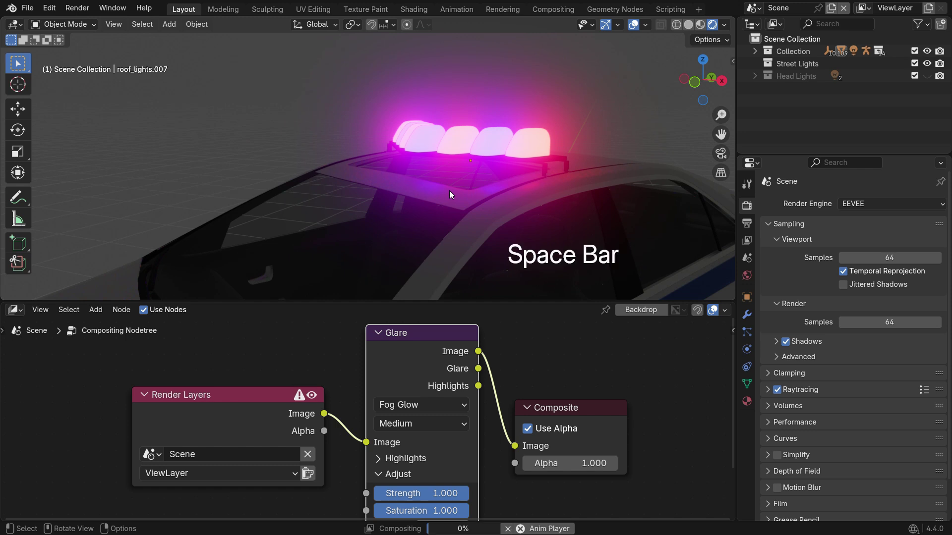
{"action": "scroll", "coordinate": [402, 101], "scroll_direction": "down", "scroll_amount": 5}
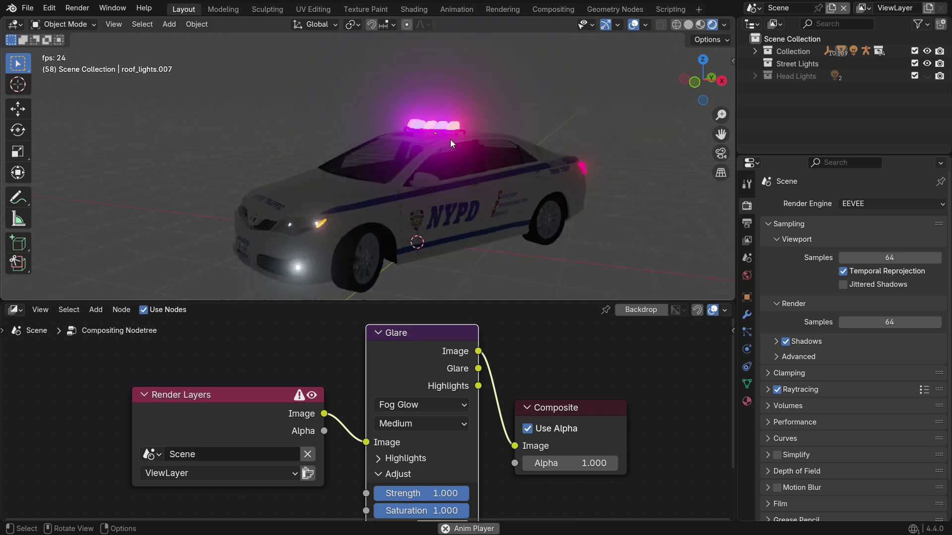
{"action": "middle_click_drag", "start_coordinate": [456, 144], "coordinate": [442, 179]}
{"action": "scroll", "coordinate": [367, 135], "scroll_direction": "up", "scroll_amount": 2}
{"action": "scroll", "coordinate": [397, 114], "scroll_direction": "up", "scroll_amount": 8}
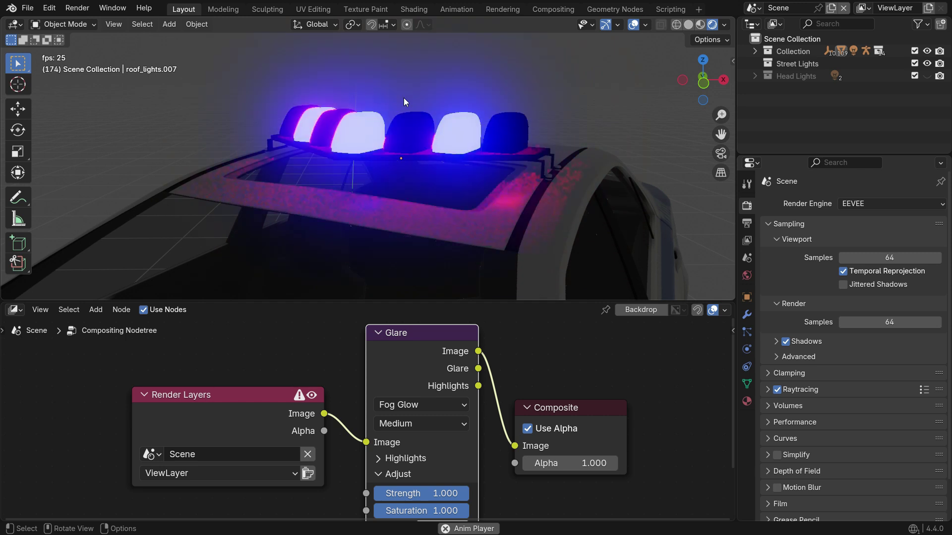
Step: Set the Fog Glow Strength to 2 and preview it with playback
{"action": "key", "text": "space"}
{"action": "scroll", "coordinate": [412, 396], "scroll_direction": "down", "scroll_amount": 2, "text": "shift"}
{"action": "scroll", "coordinate": [422, 459], "scroll_direction": "up", "scroll_amount": 1}
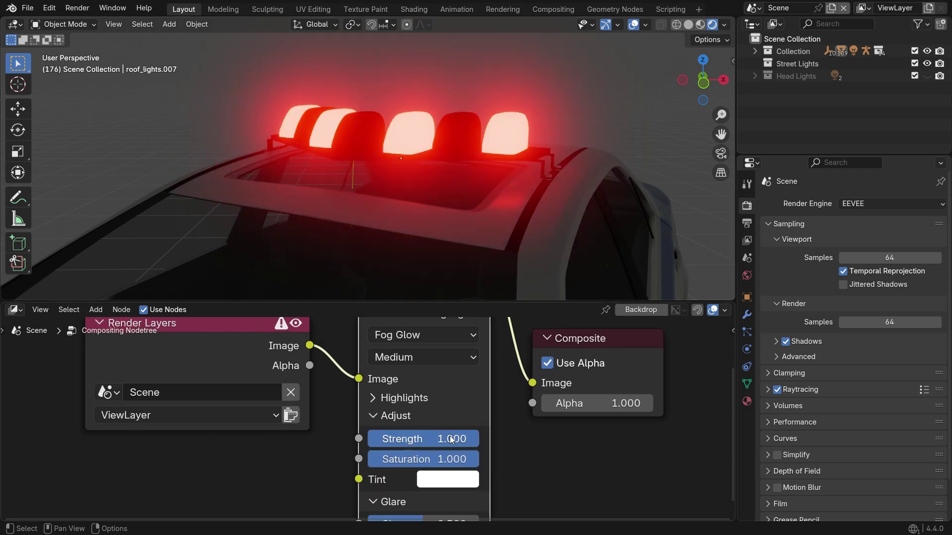
{"action": "left_click", "coordinate": [452, 439]}
{"action": "type", "text": "2"}
{"action": "key", "text": "Return"}
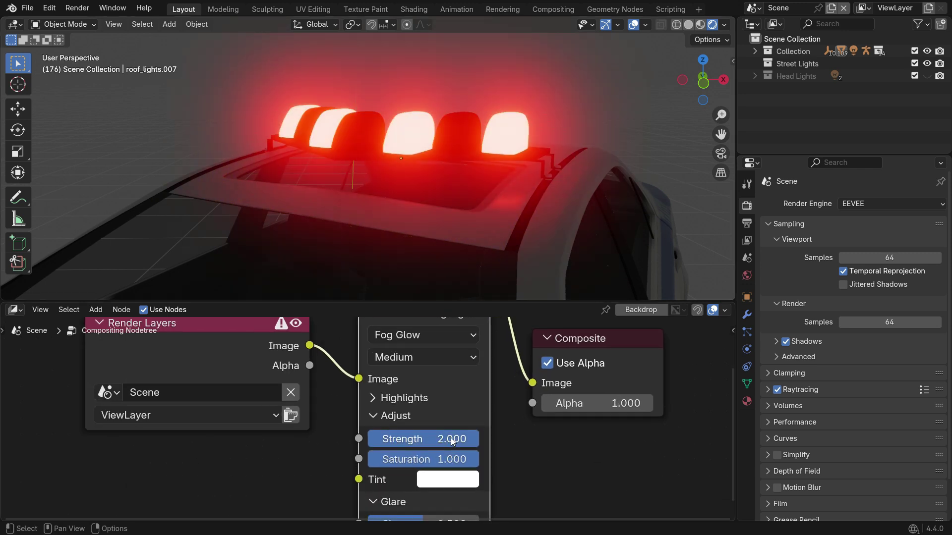
{"action": "key", "text": "space"}
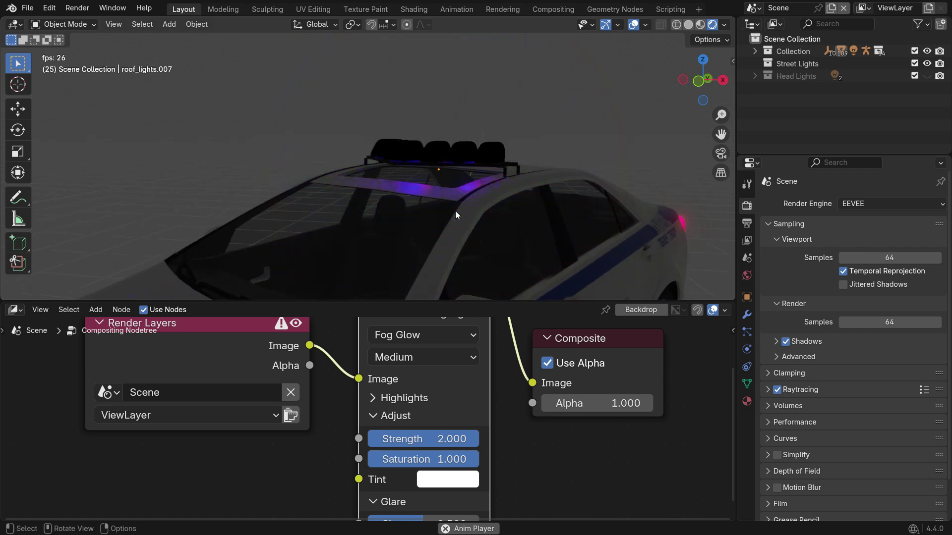
{"action": "key", "text": "space"}
Step: Adjust the glare Size slider to 0.687 while previewing the roof lights
{"action": "scroll", "coordinate": [455, 434], "scroll_direction": "down", "scroll_amount": 1}
{"action": "scroll", "coordinate": [455, 434], "scroll_direction": "down", "scroll_amount": 3, "text": "shift"}
{"action": "scroll", "coordinate": [430, 456], "scroll_direction": "up", "scroll_amount": 4}
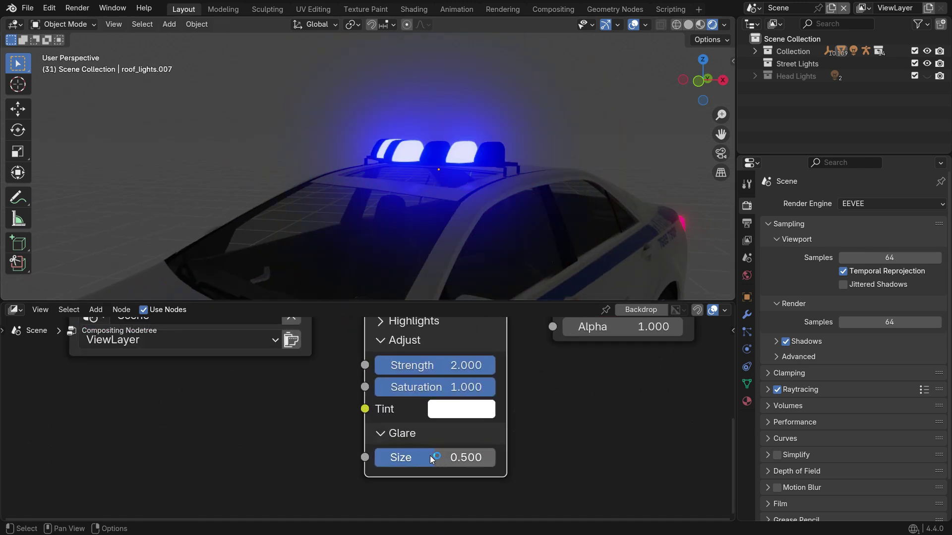
{"action": "left_click_drag", "start_coordinate": [430, 457], "coordinate": [496, 456]}
{"action": "key", "text": "space"}
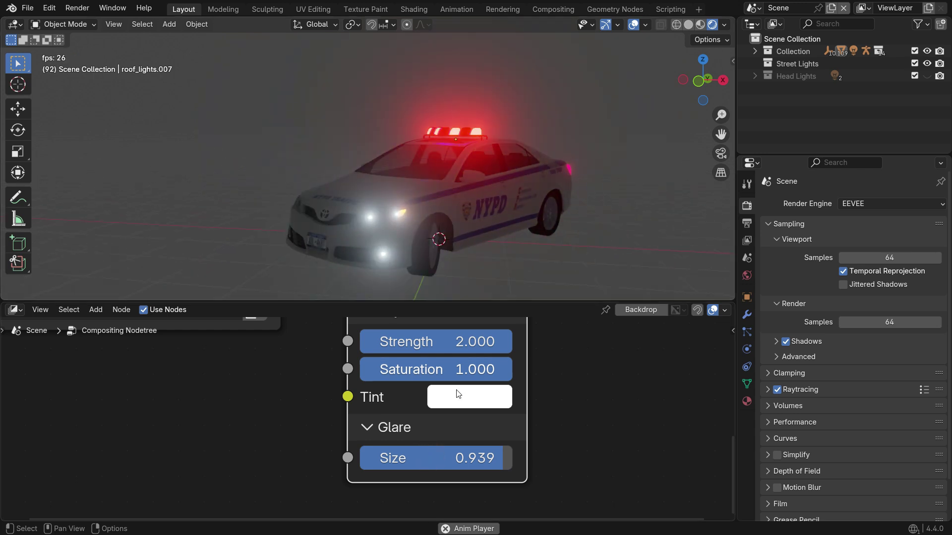
{"action": "left_click_drag", "start_coordinate": [485, 457], "coordinate": [465, 456]}
{"action": "scroll", "coordinate": [473, 150], "scroll_direction": "up", "scroll_amount": 3}
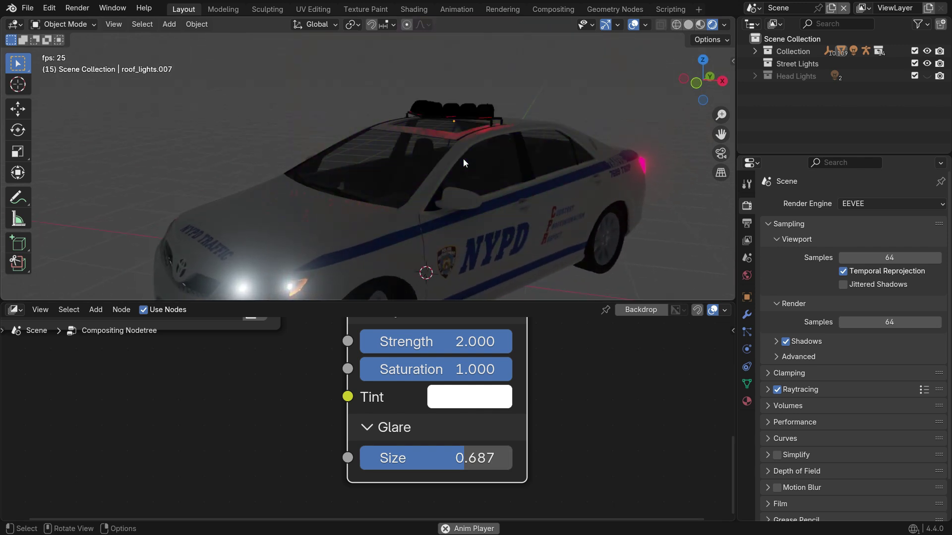
{"action": "middle_click_drag", "start_coordinate": [463, 159], "coordinate": [453, 104]}
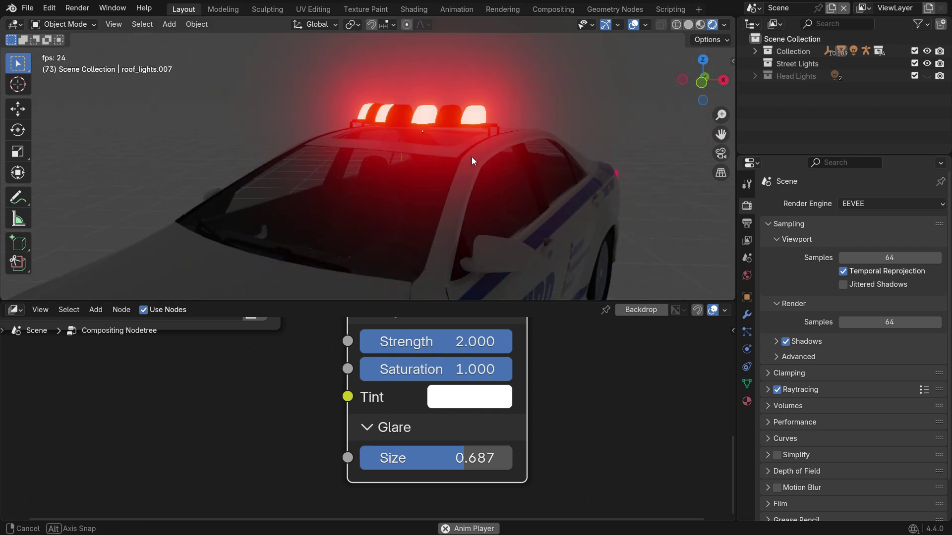
{"action": "middle_click_drag", "start_coordinate": [472, 157], "coordinate": [457, 156]}
{"action": "key", "text": "space"}
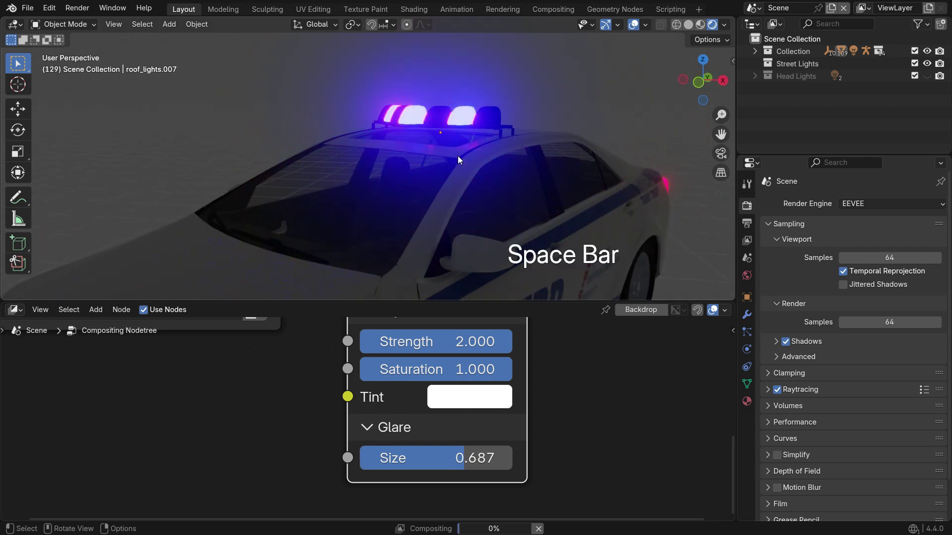
Step: In World properties, settle the background Strength at 0.500 after trying 0.1 and 0.7, previewing playback
{"action": "left_click", "coordinate": [746, 275]}
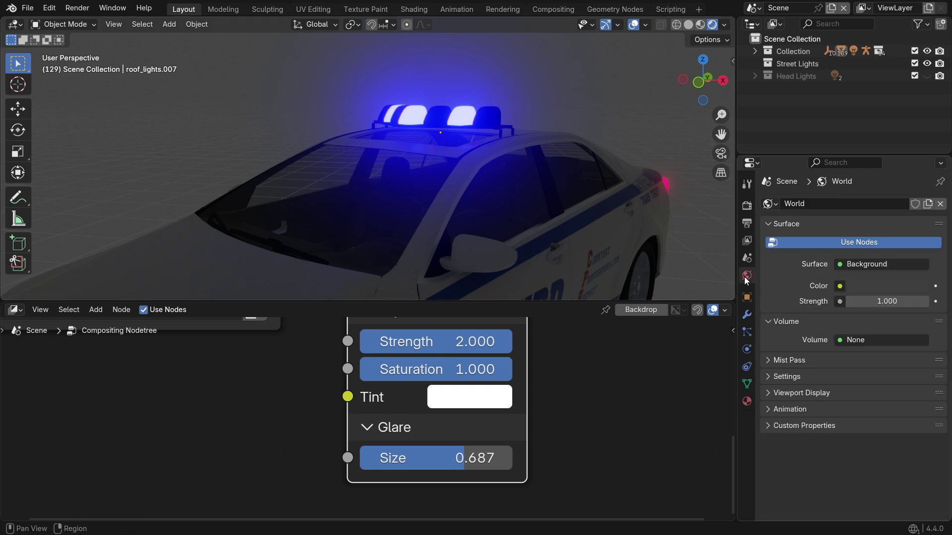
{"action": "left_click", "coordinate": [867, 297]}
{"action": "type", "text": "0.1"}
{"action": "key", "text": "Return"}
{"action": "left_click_drag", "start_coordinate": [887, 300], "coordinate": [901, 303]}
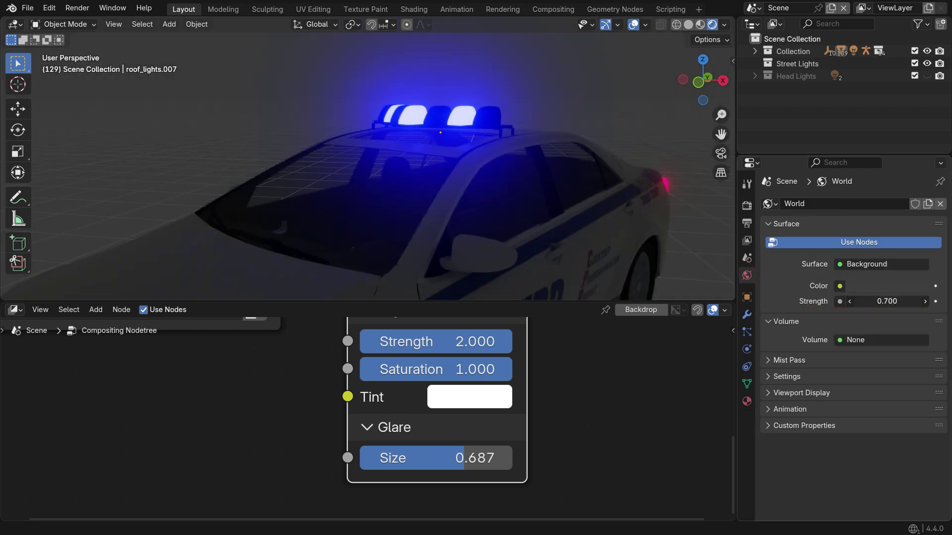
{"action": "key", "text": "space"}
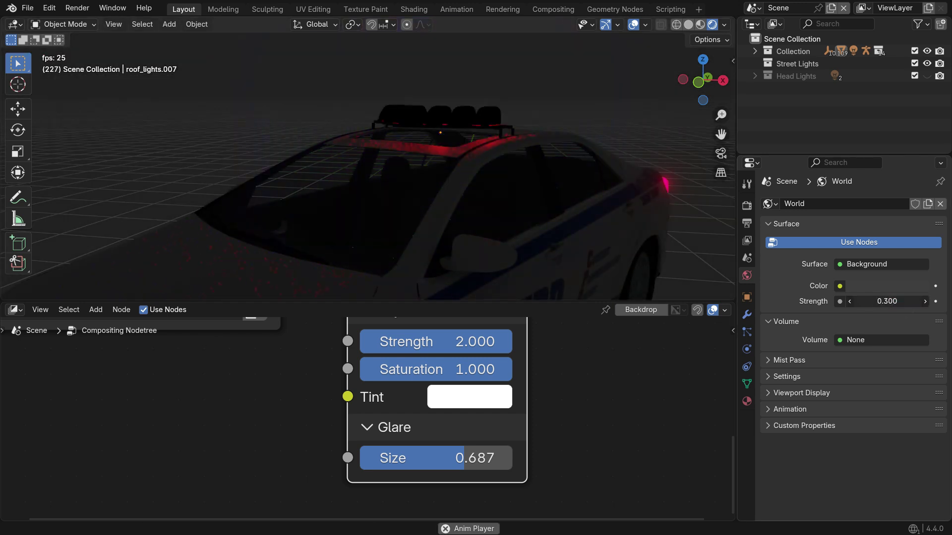
{"action": "left_click_drag", "start_coordinate": [882, 303], "coordinate": [888, 304]}
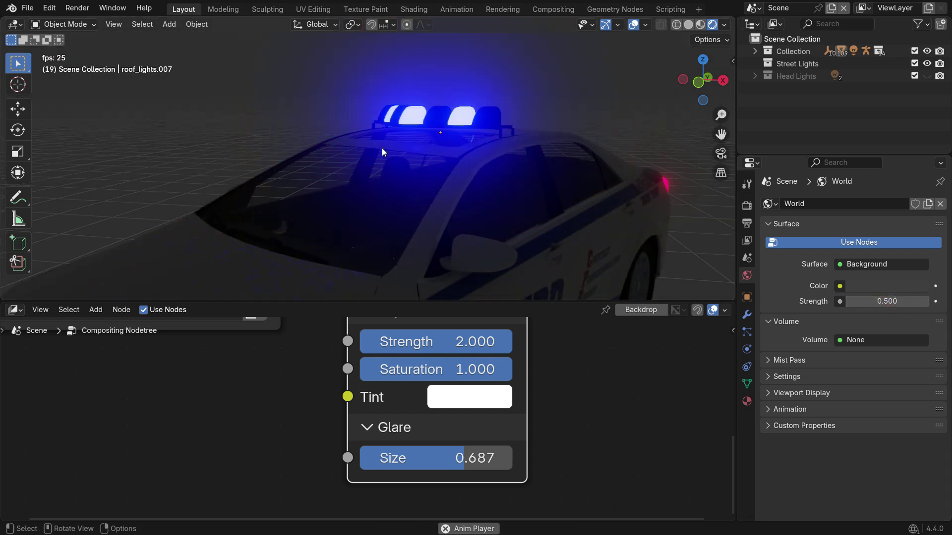
{"action": "middle_click_drag", "start_coordinate": [388, 128], "coordinate": [510, 173]}
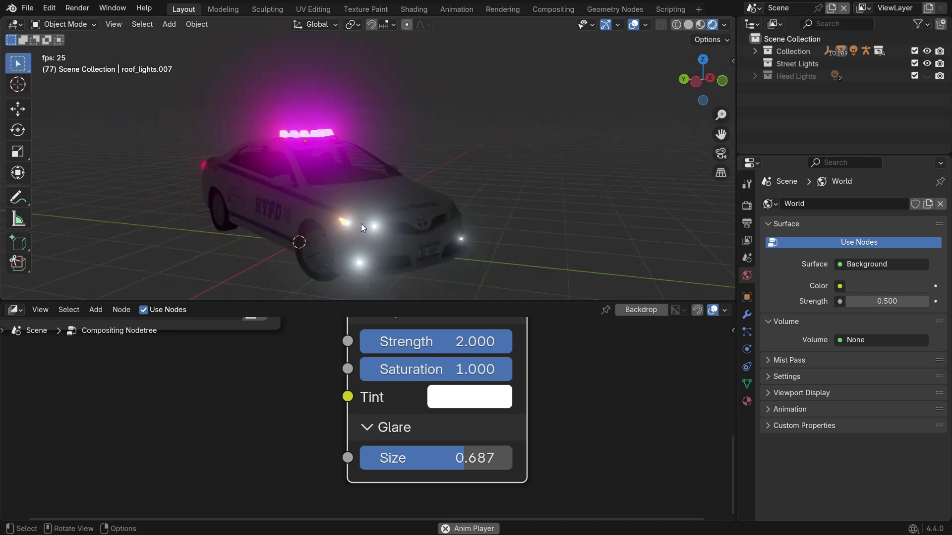